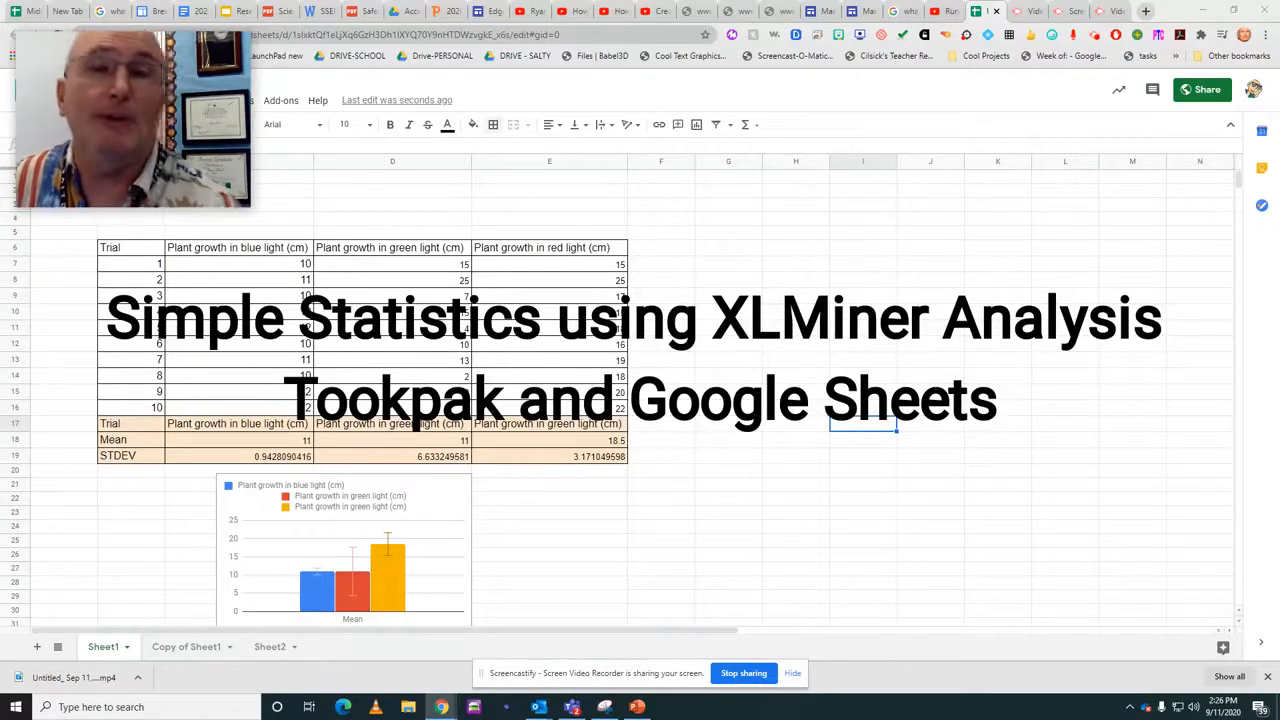
Start the XLMiner Analysis ToolPak add-on for the plant growth spreadsheet.
left_click(284, 102)
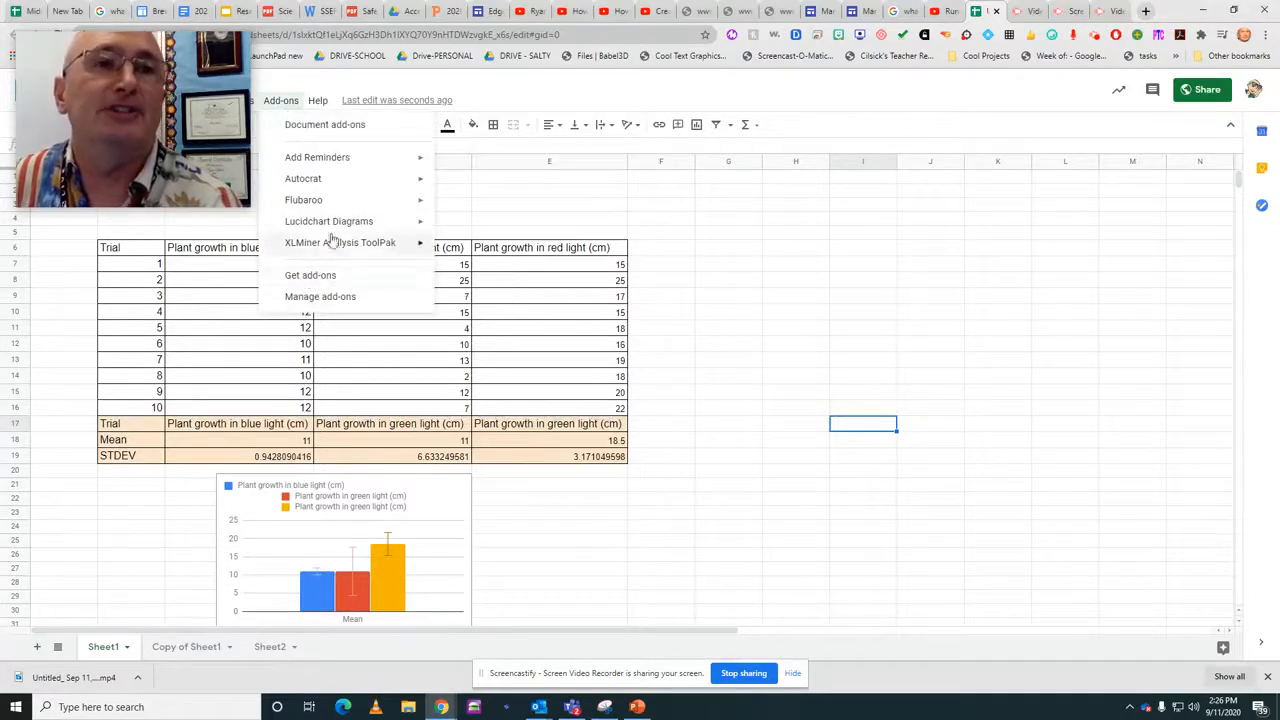
left_click_drag(146, 86, 158, 131)
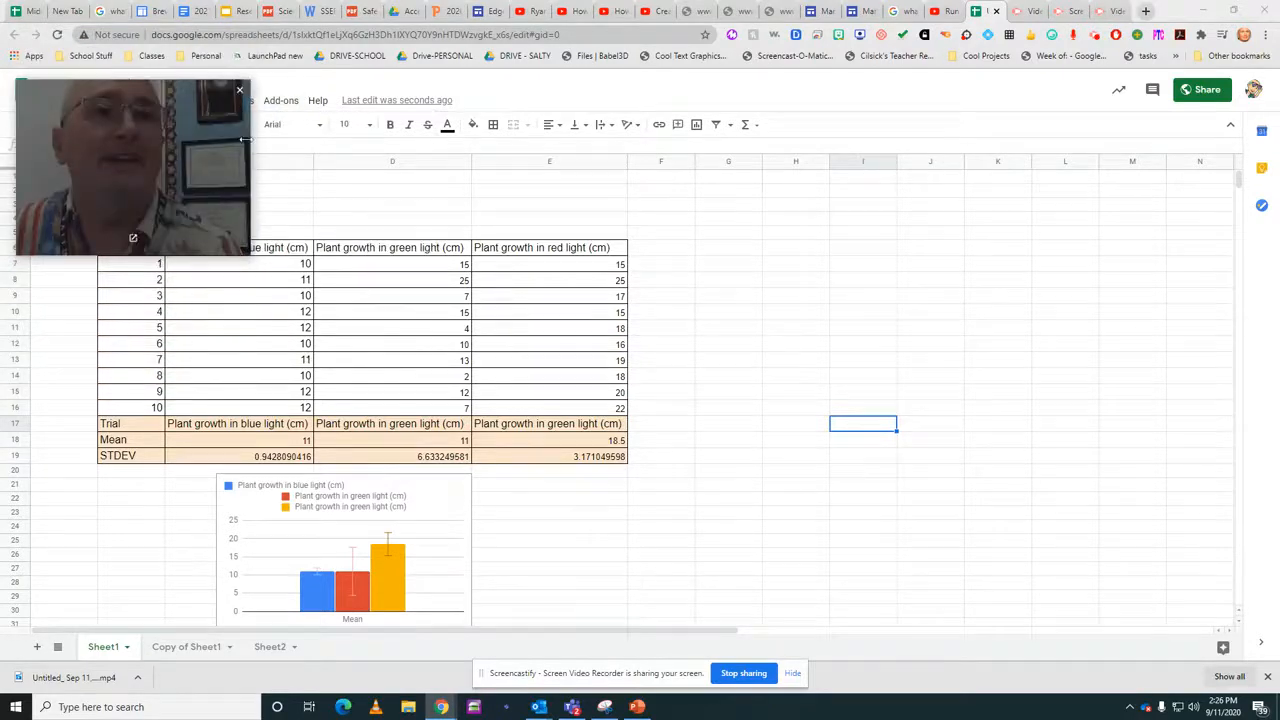
left_click(282, 102)
left_click(284, 102)
left_click(284, 102)
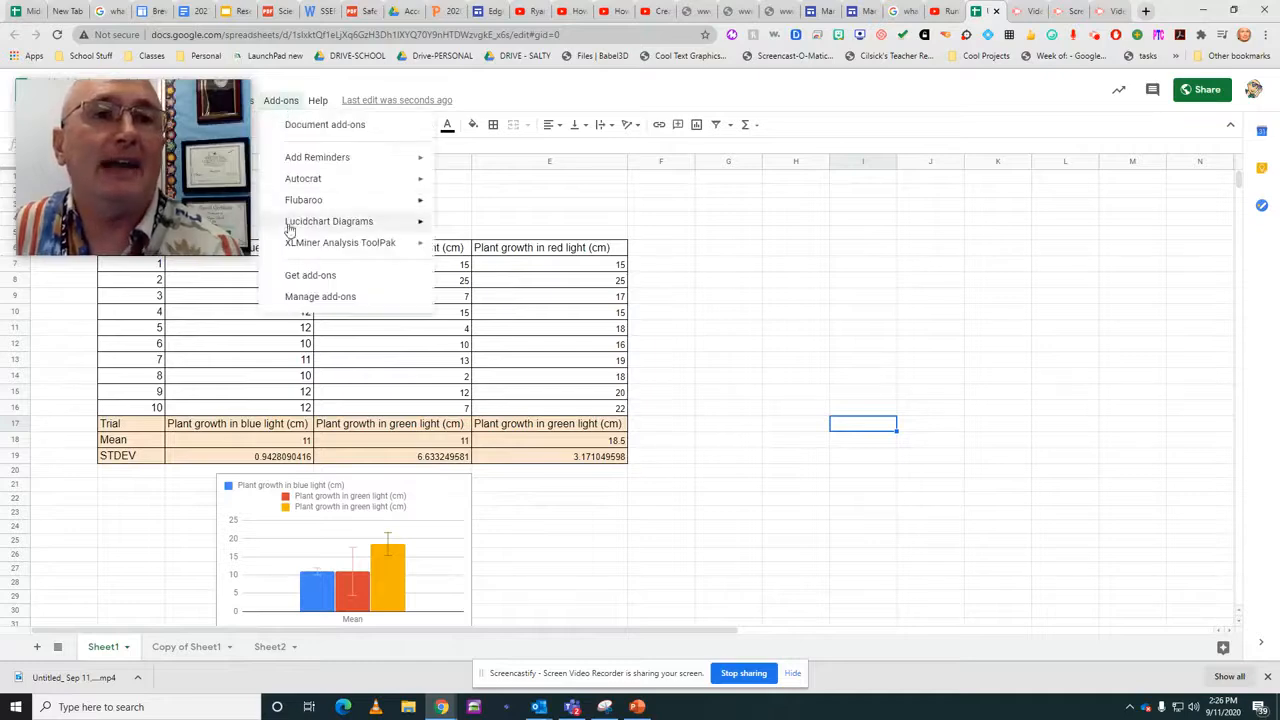
mouse_move(298, 245)
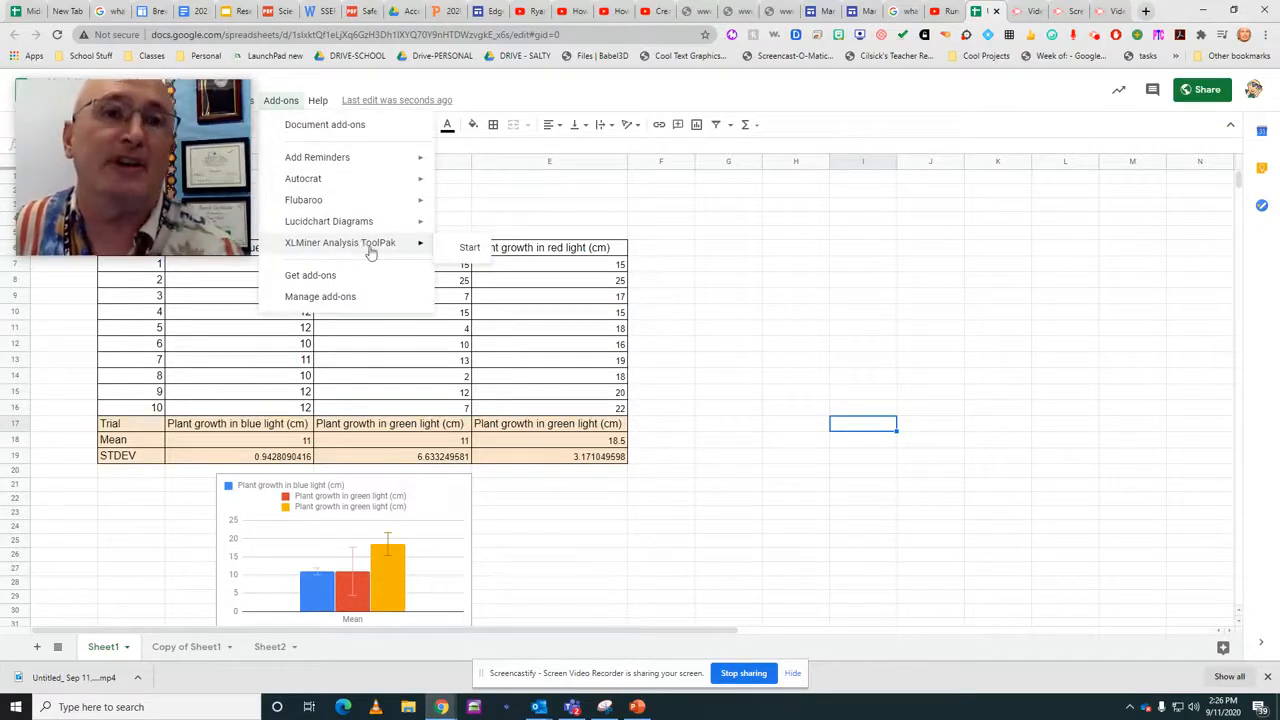
left_click(468, 248)
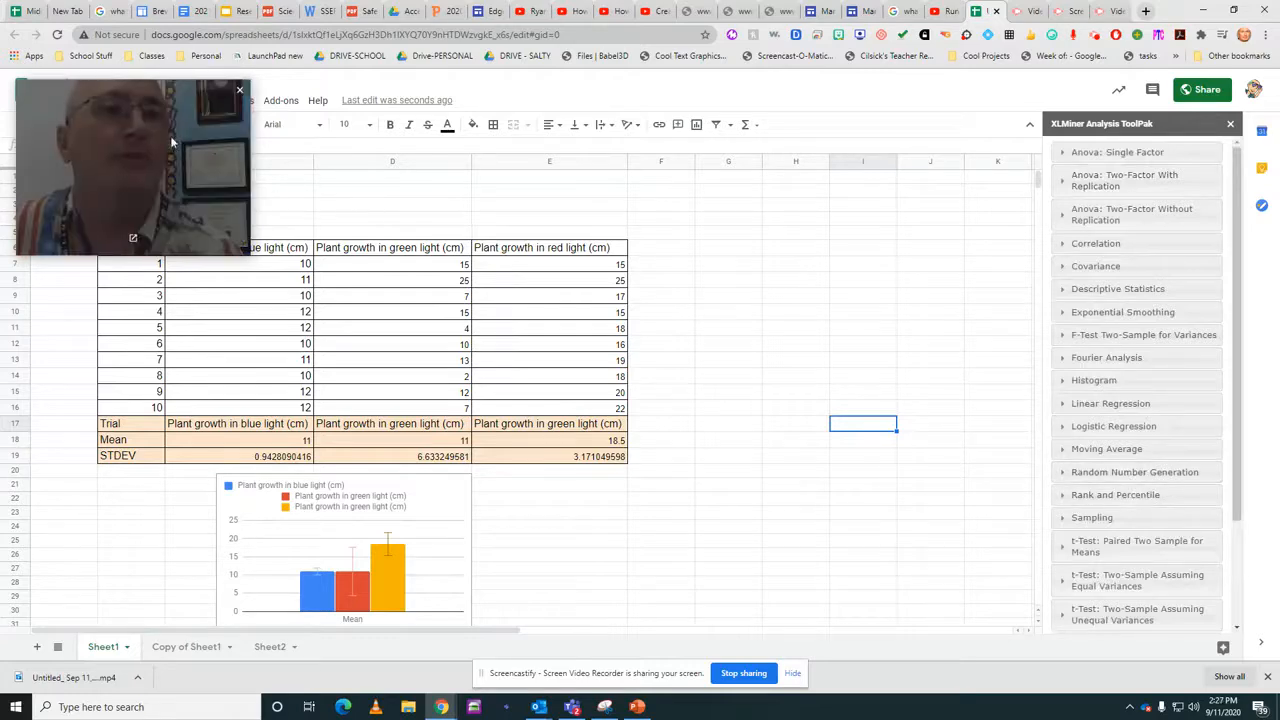
left_click_drag(172, 138, 167, 80)
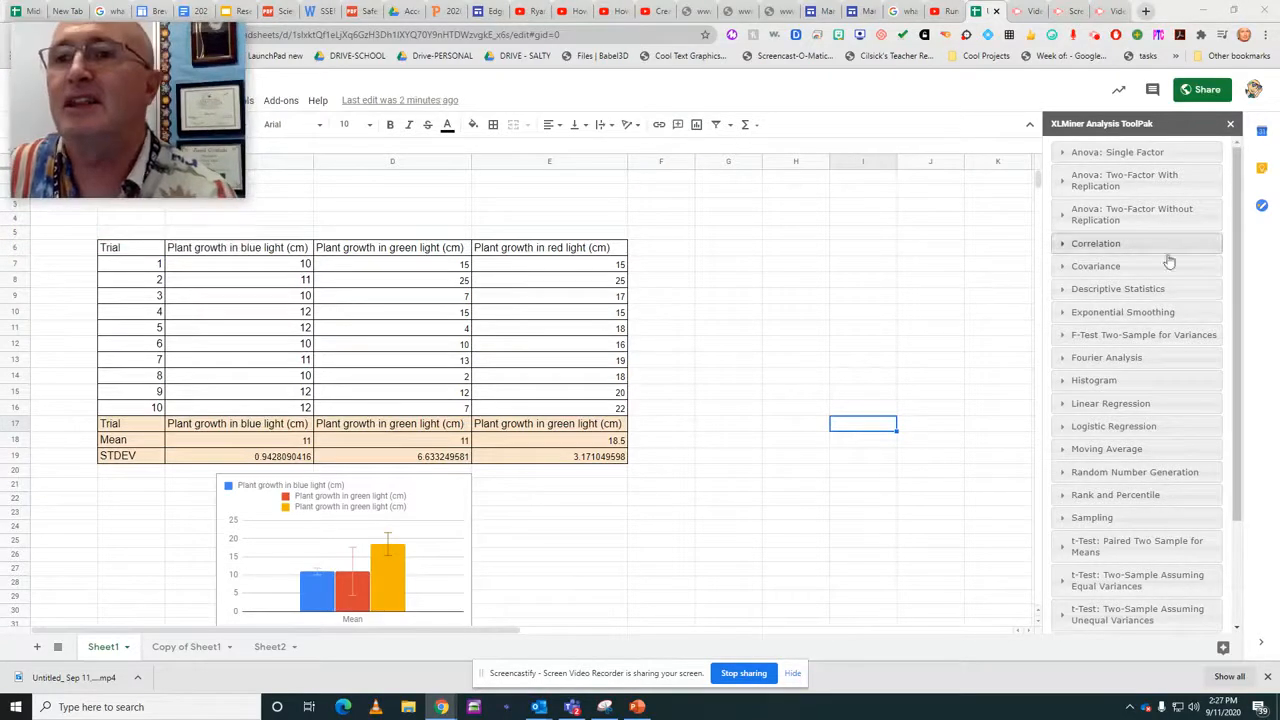
Set up Descriptive Statistics for the three plant growth columns with input range C6:E16 and labels in the first row.
left_click(1100, 289)
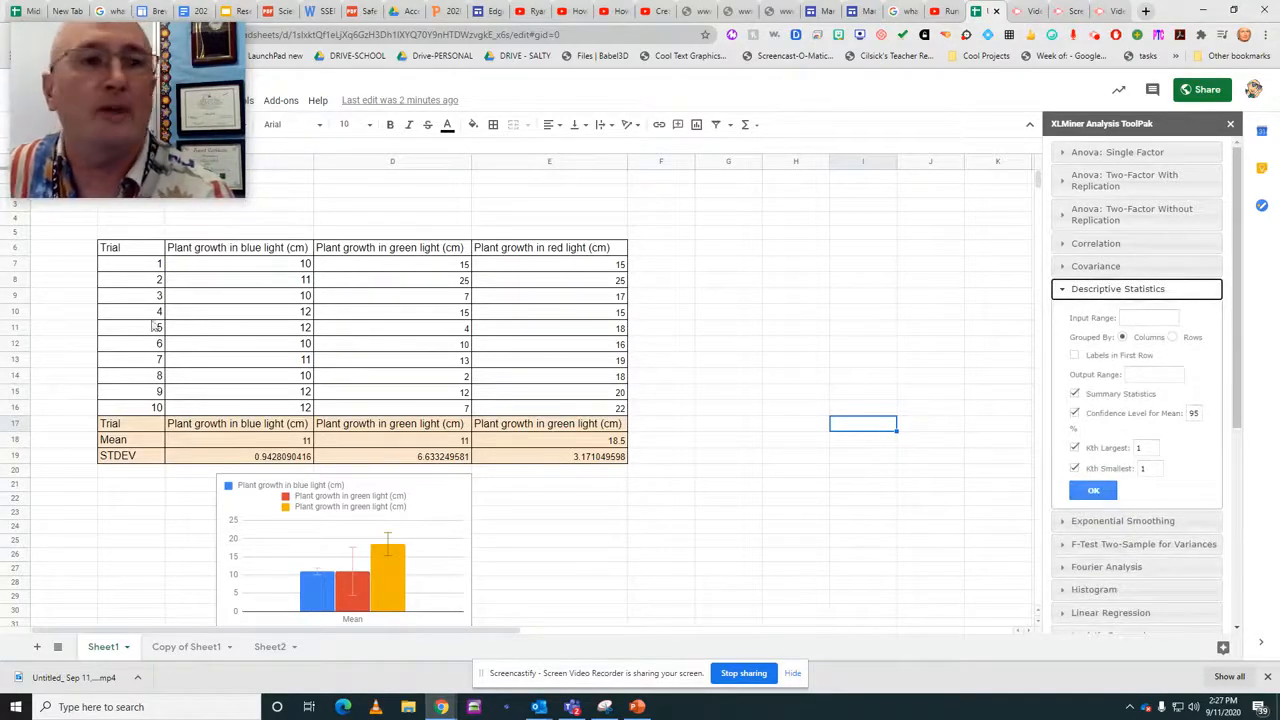
left_click_drag(233, 255, 558, 410)
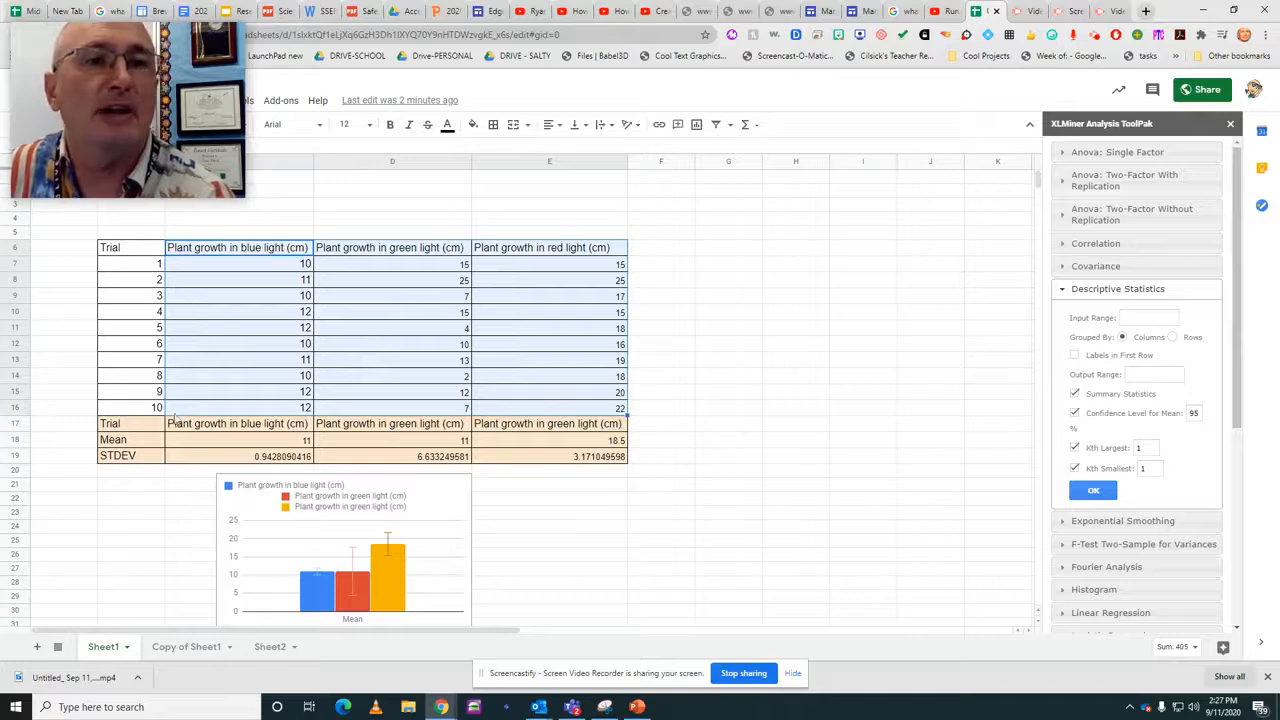
left_click(1136, 319)
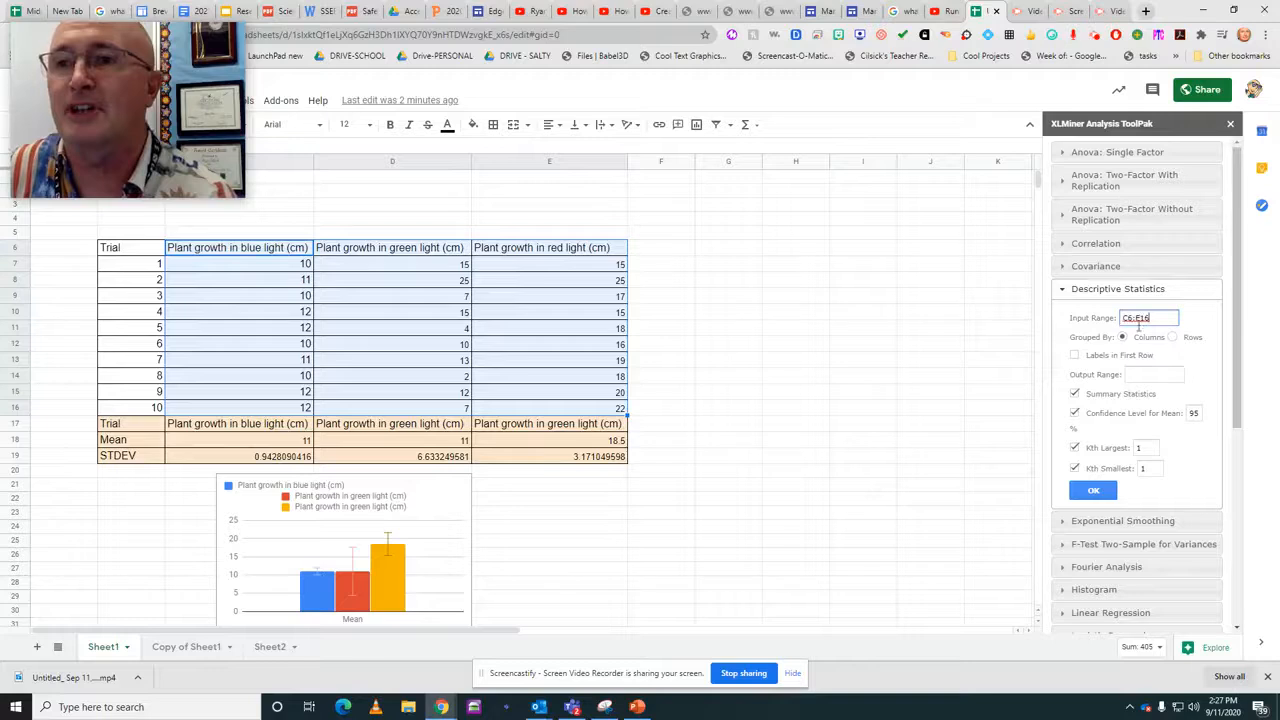
left_click(1075, 356)
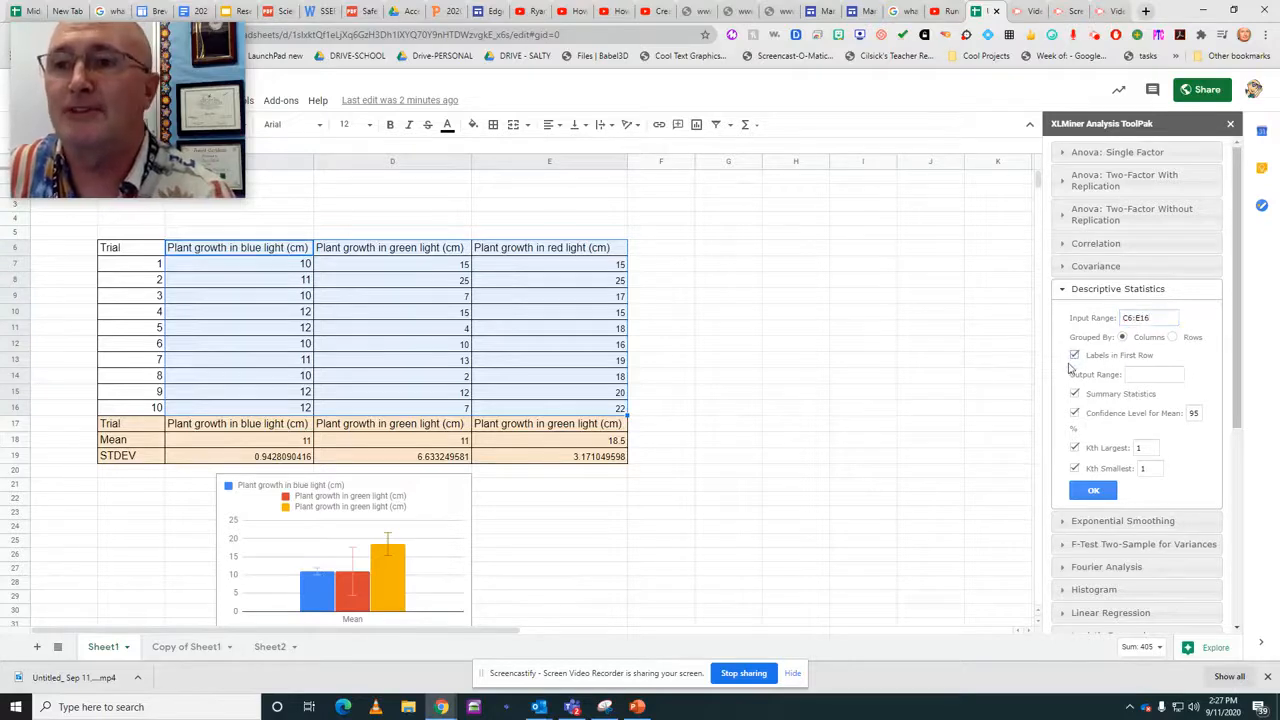
Generate the descriptive statistics at output range G6, with Kth Largest and Kth Smallest turned off.
left_click(729, 248)
left_click(1155, 376)
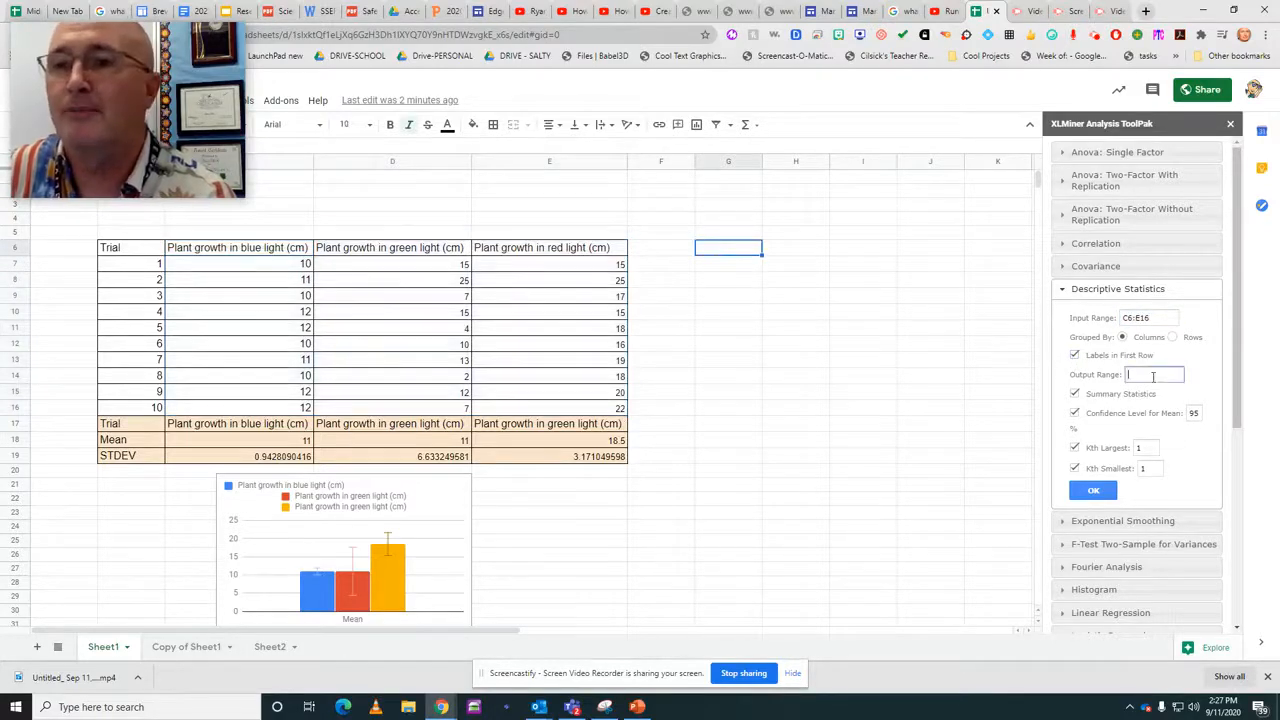
type("G6")
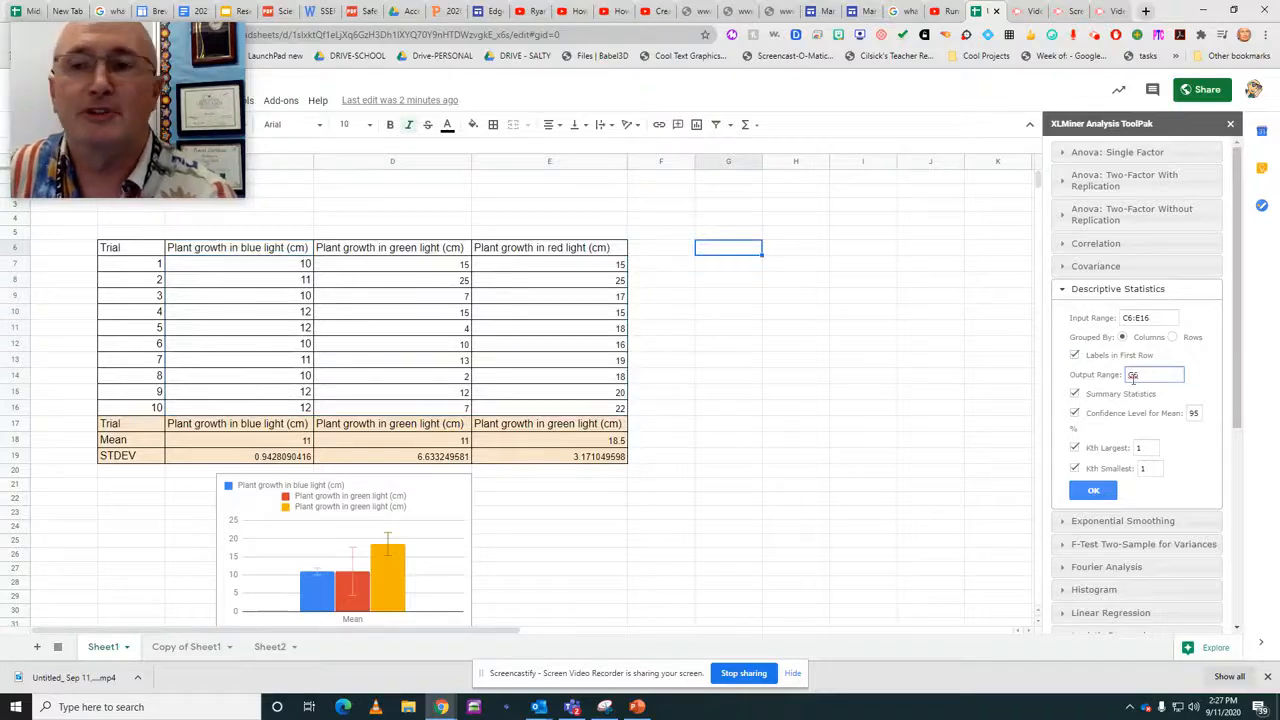
left_click(1075, 448)
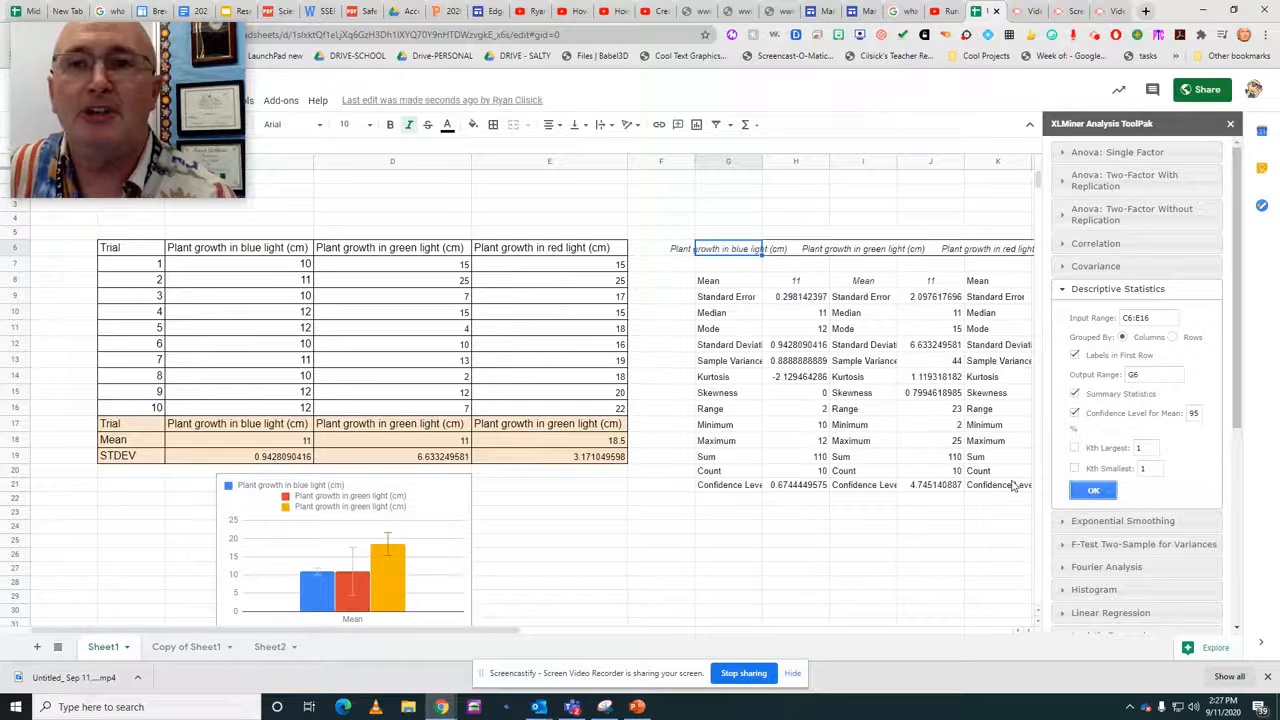
left_click_drag(540, 636, 640, 632)
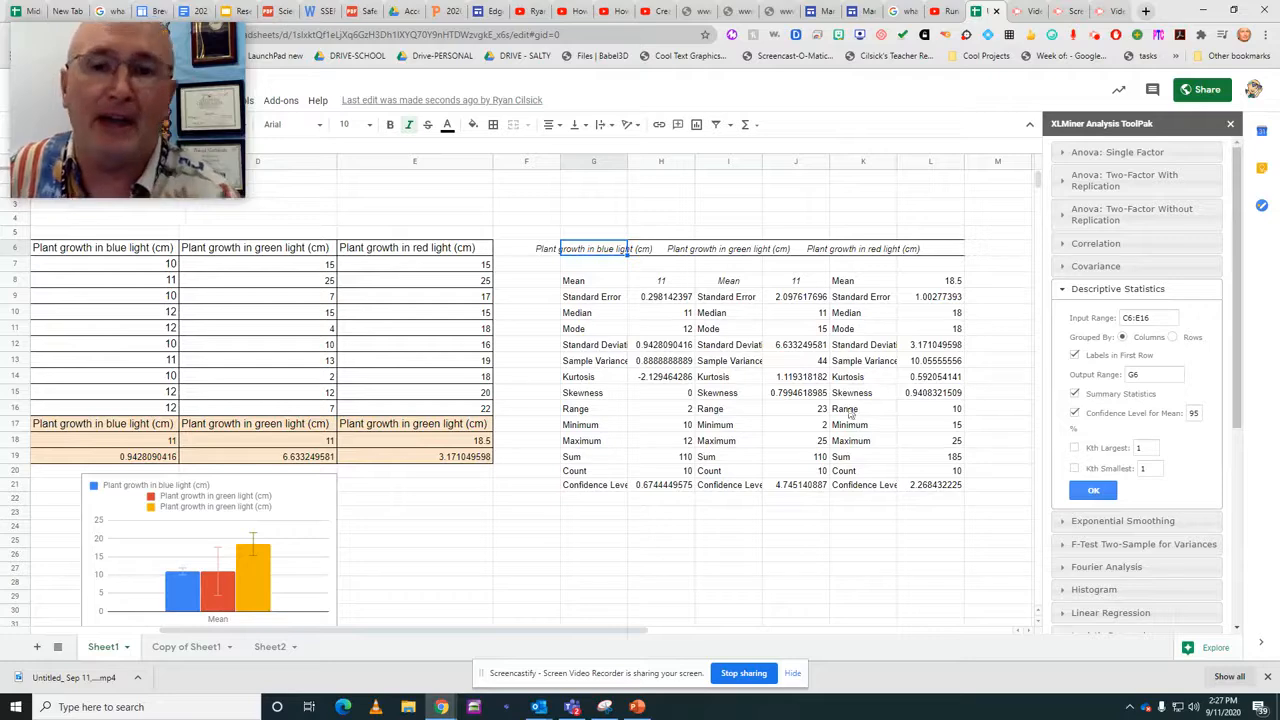
left_click_drag(649, 632, 504, 637)
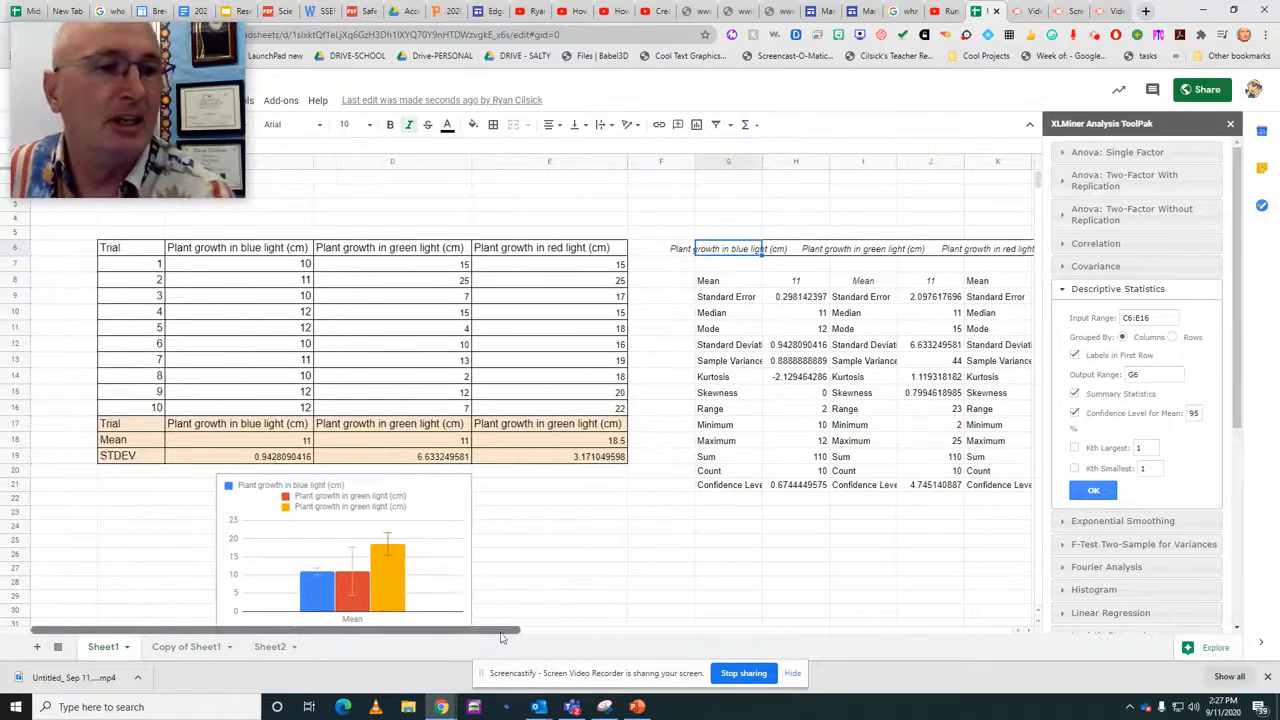
Set up a paired two-sample t-test for means with blue light C6:C16 as variable 1 and green light D6:D16 as variable 2.
left_click(1072, 293)
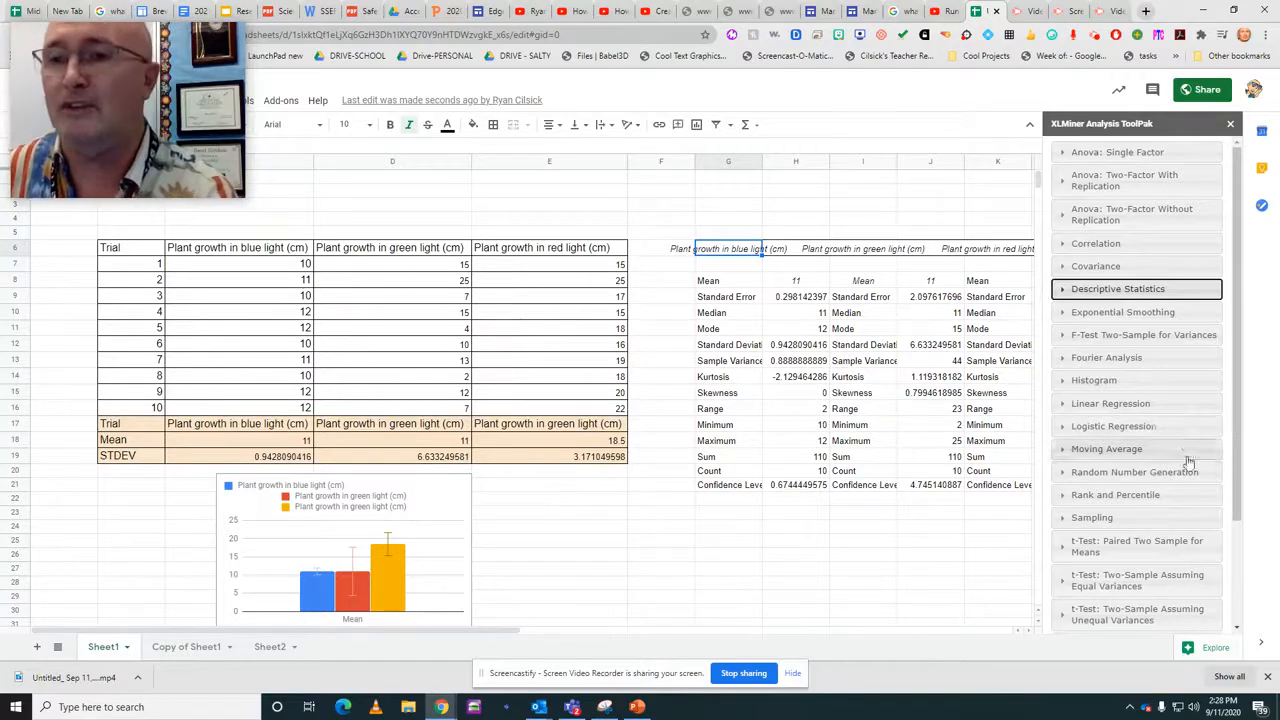
left_click(1065, 548)
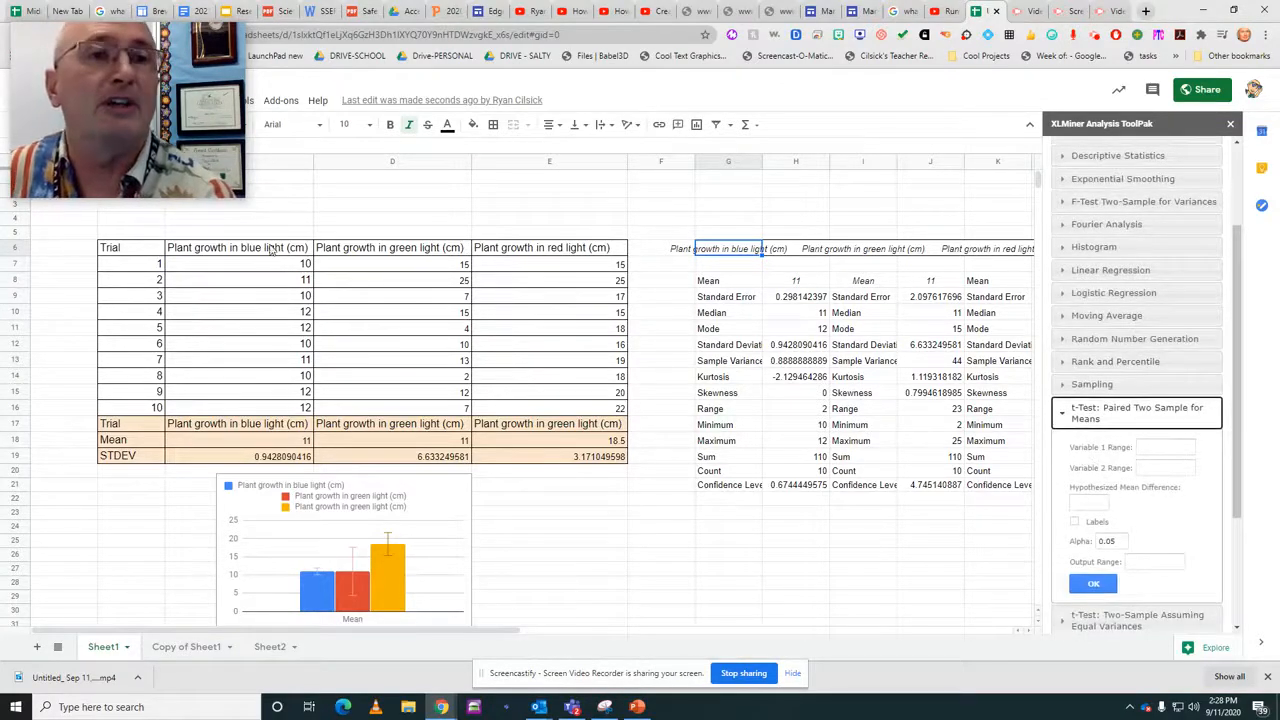
left_click_drag(270, 250, 270, 414)
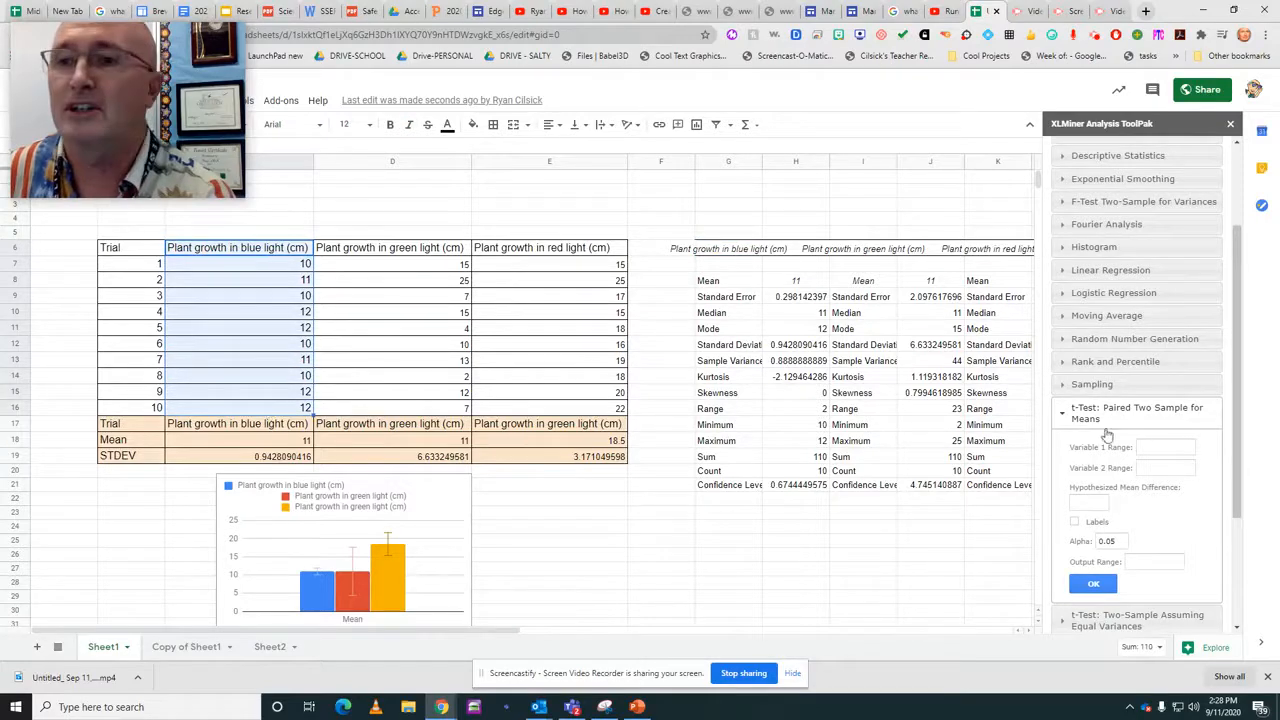
left_click(1155, 447)
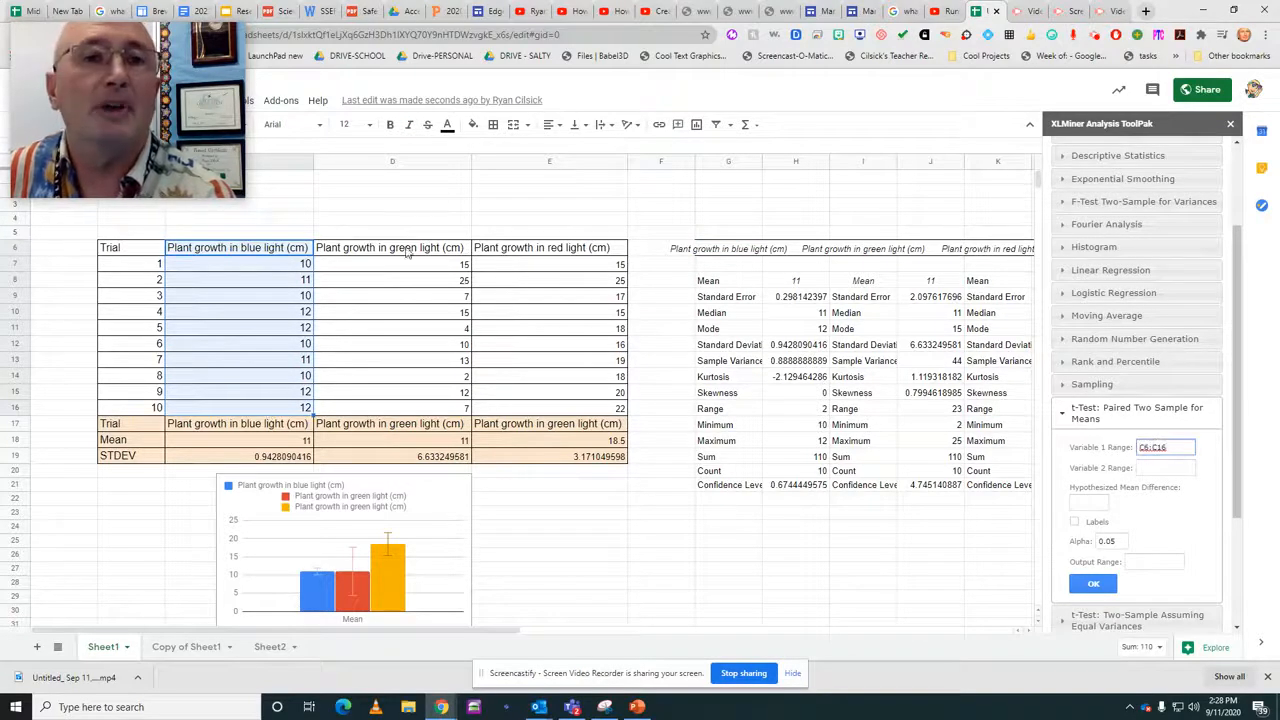
left_click_drag(406, 252, 400, 410)
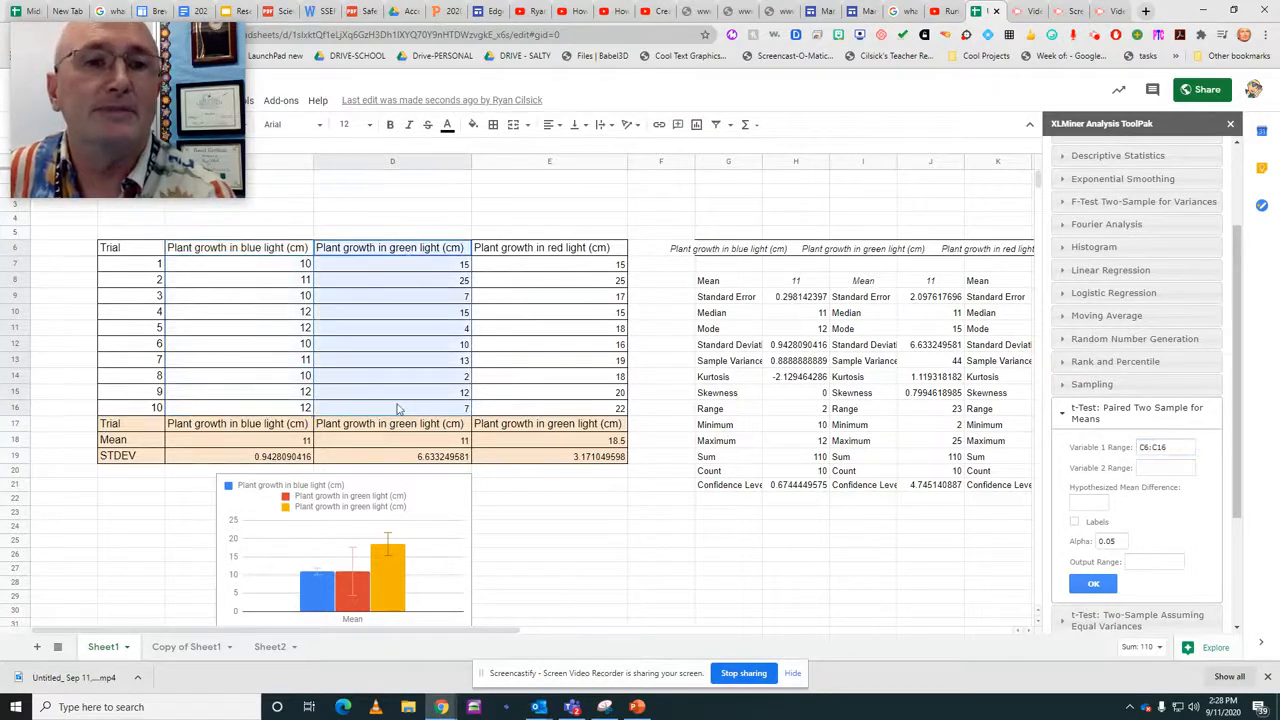
left_click(1161, 467)
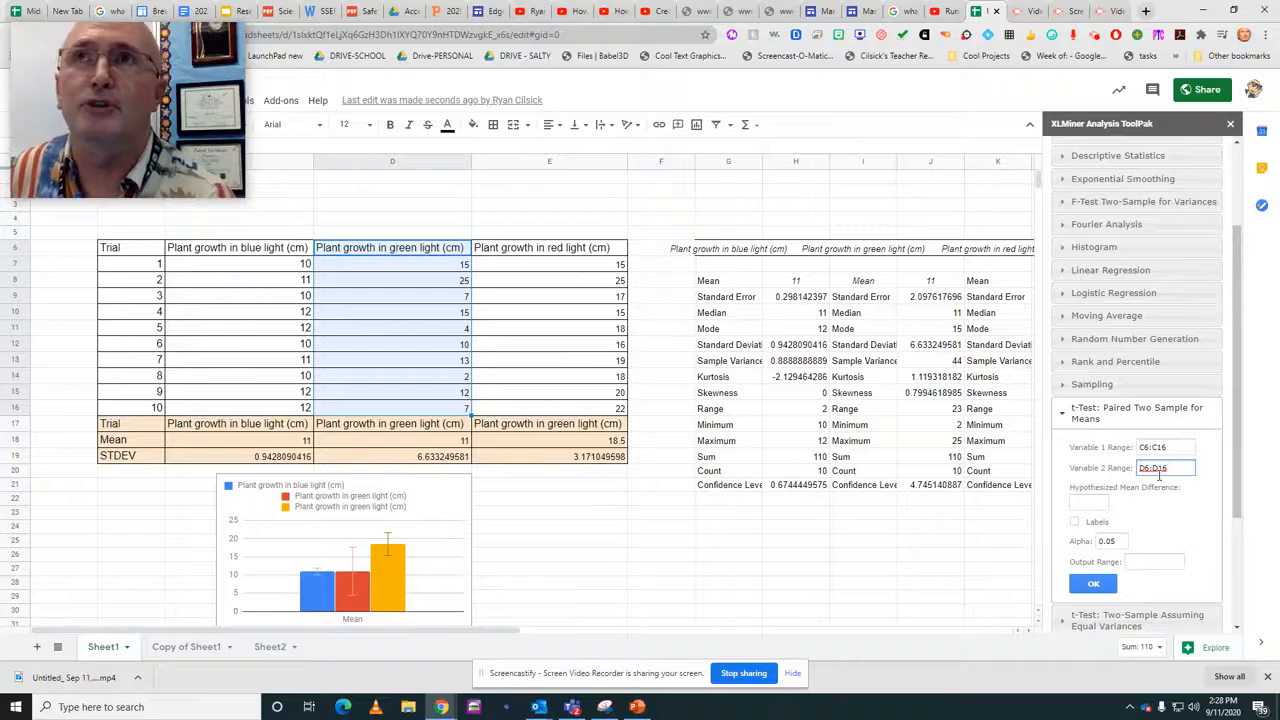
Run the paired t-test with output range G25, enabling Labels so that the column headers are accepted.
left_click(720, 545)
left_click(1130, 562)
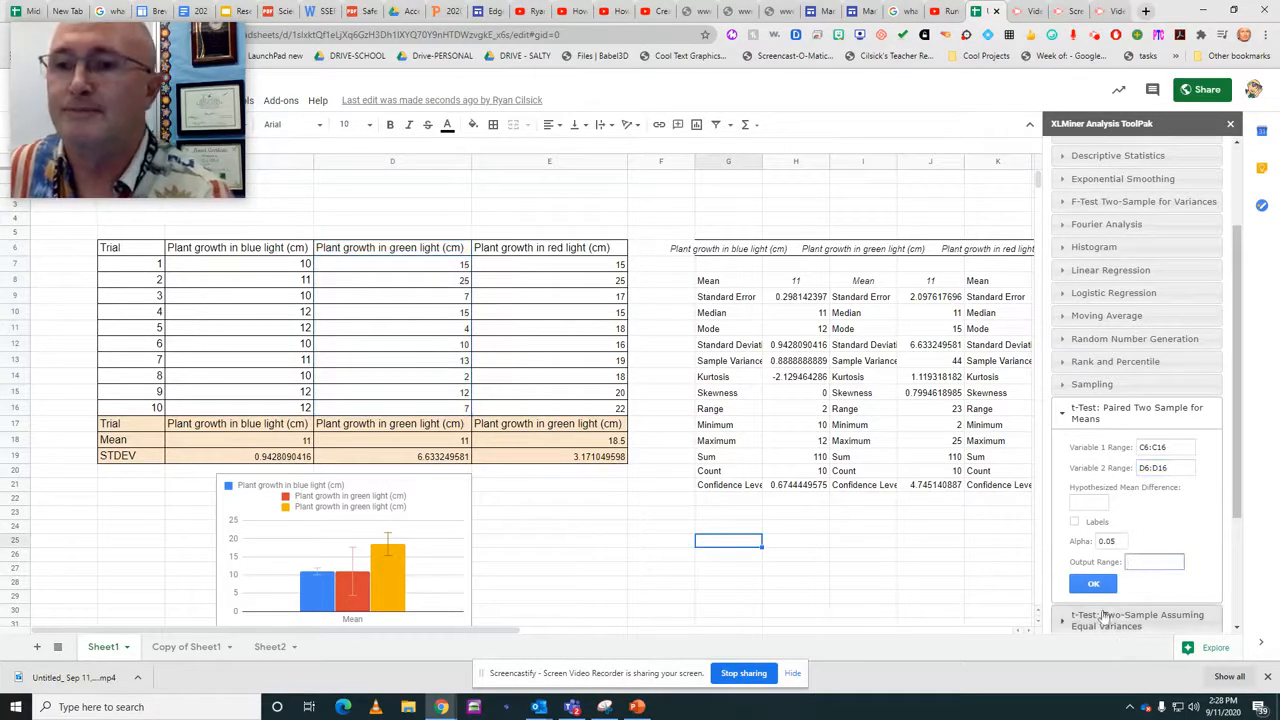
left_click(1094, 585)
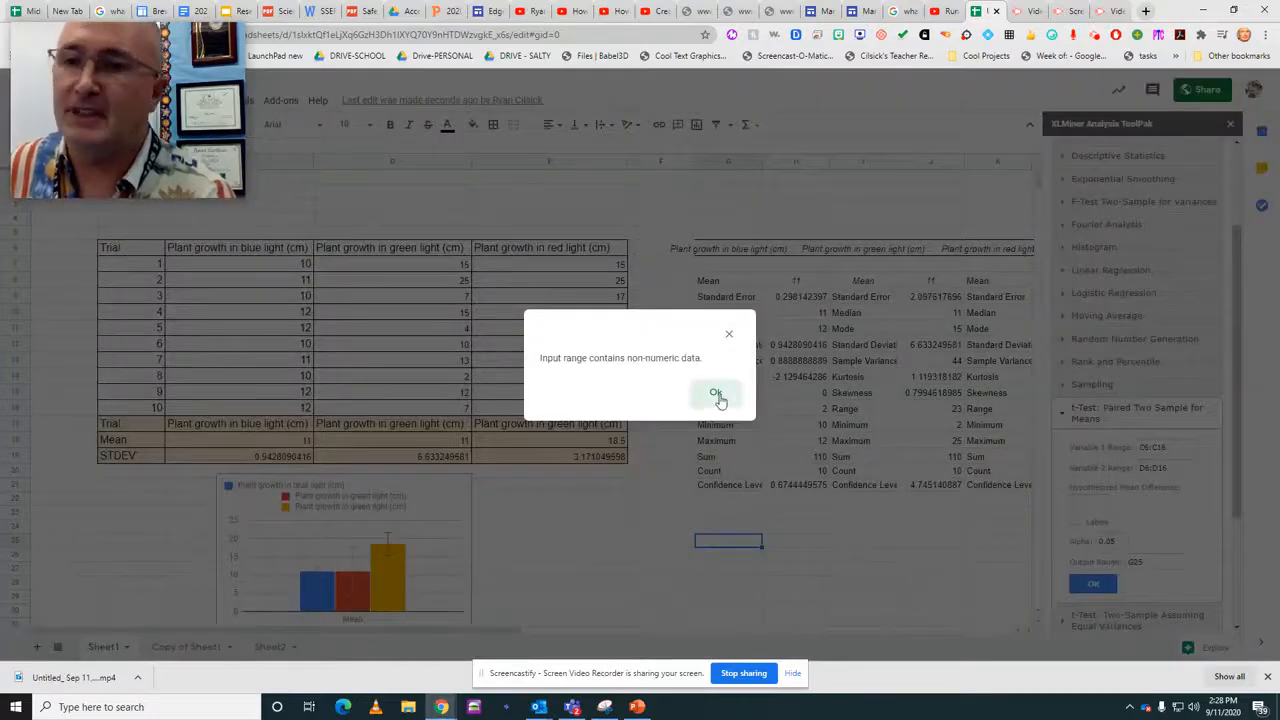
left_click(716, 394)
left_click(1074, 522)
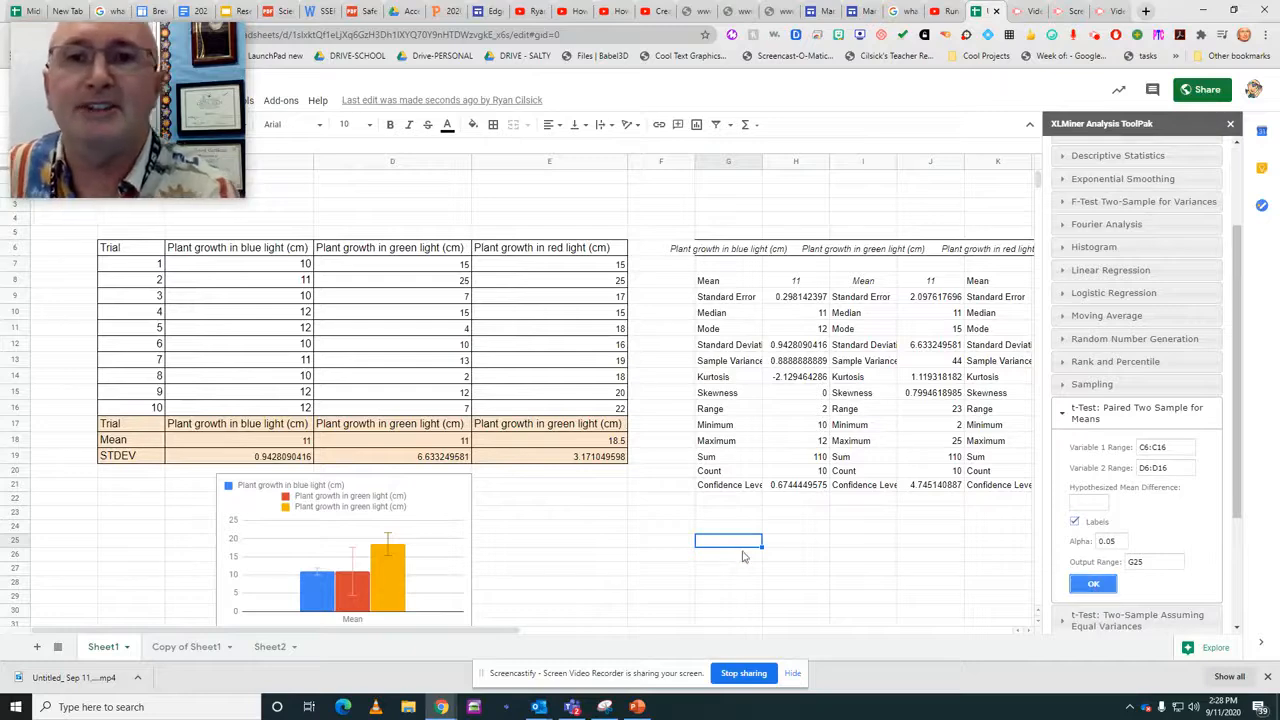
scroll(740, 560, "down", 3)
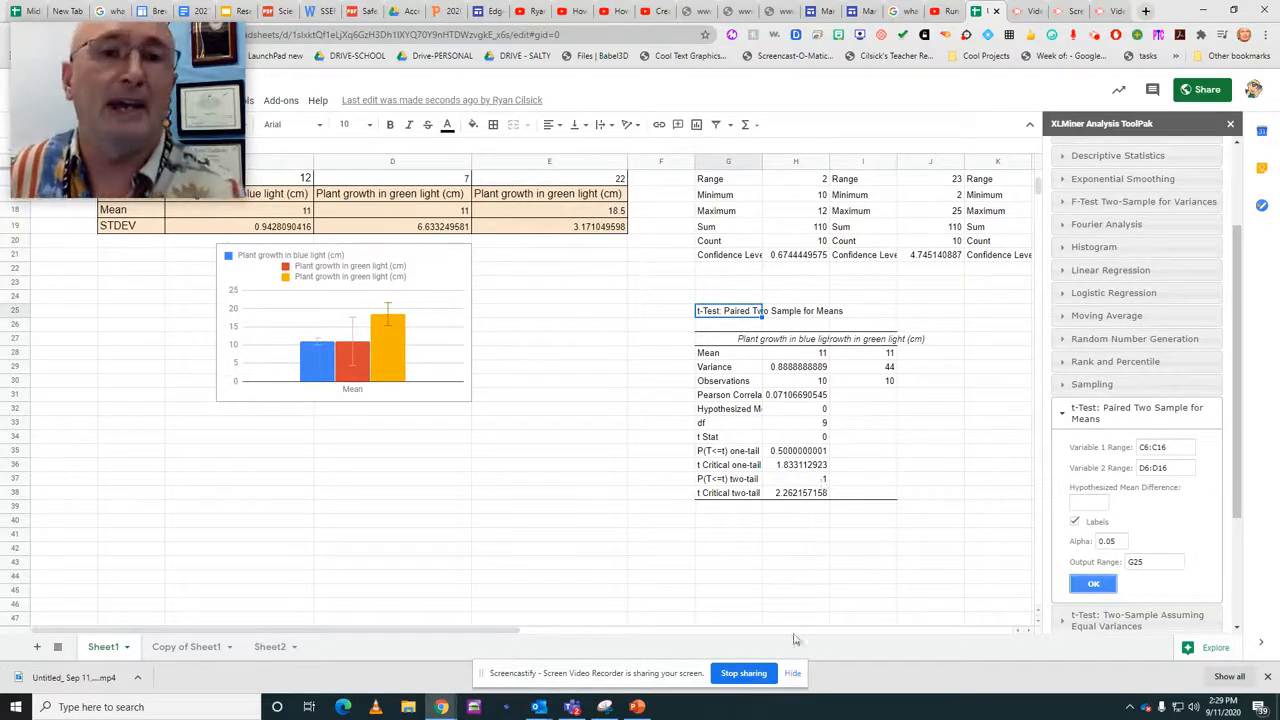
scroll(480, 390, "up", 3)
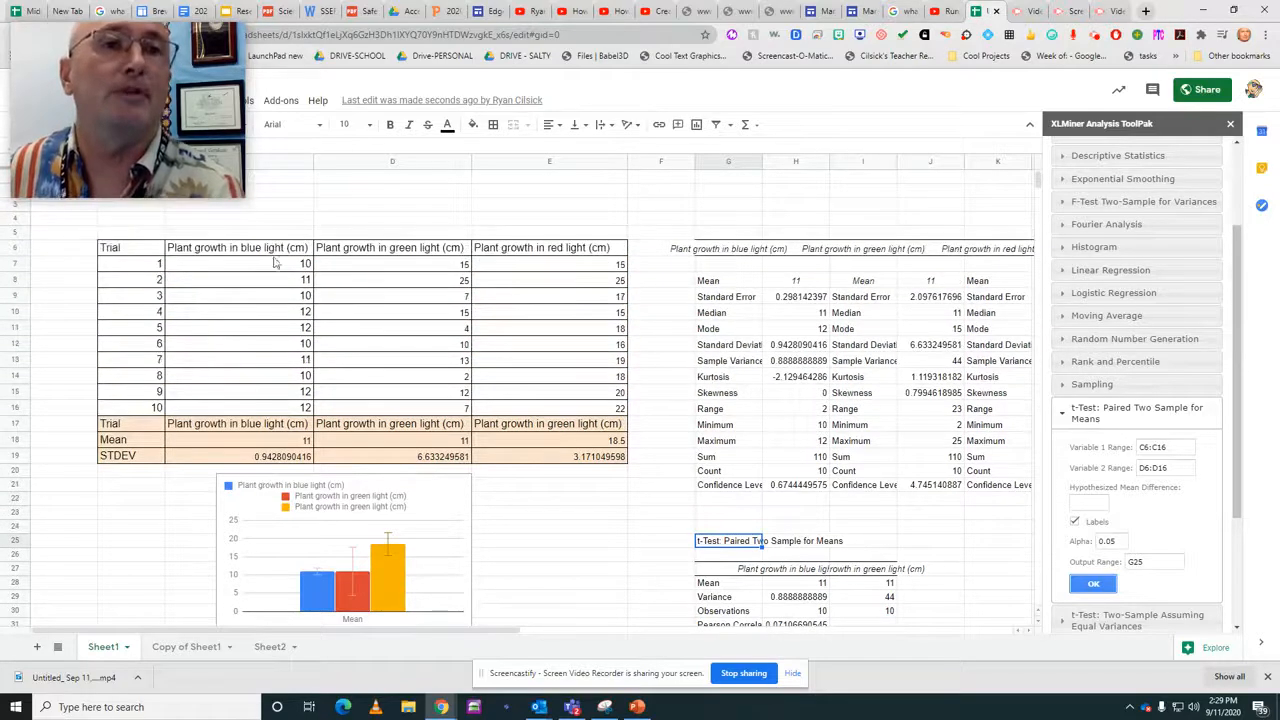
scroll(775, 395, "down", 5)
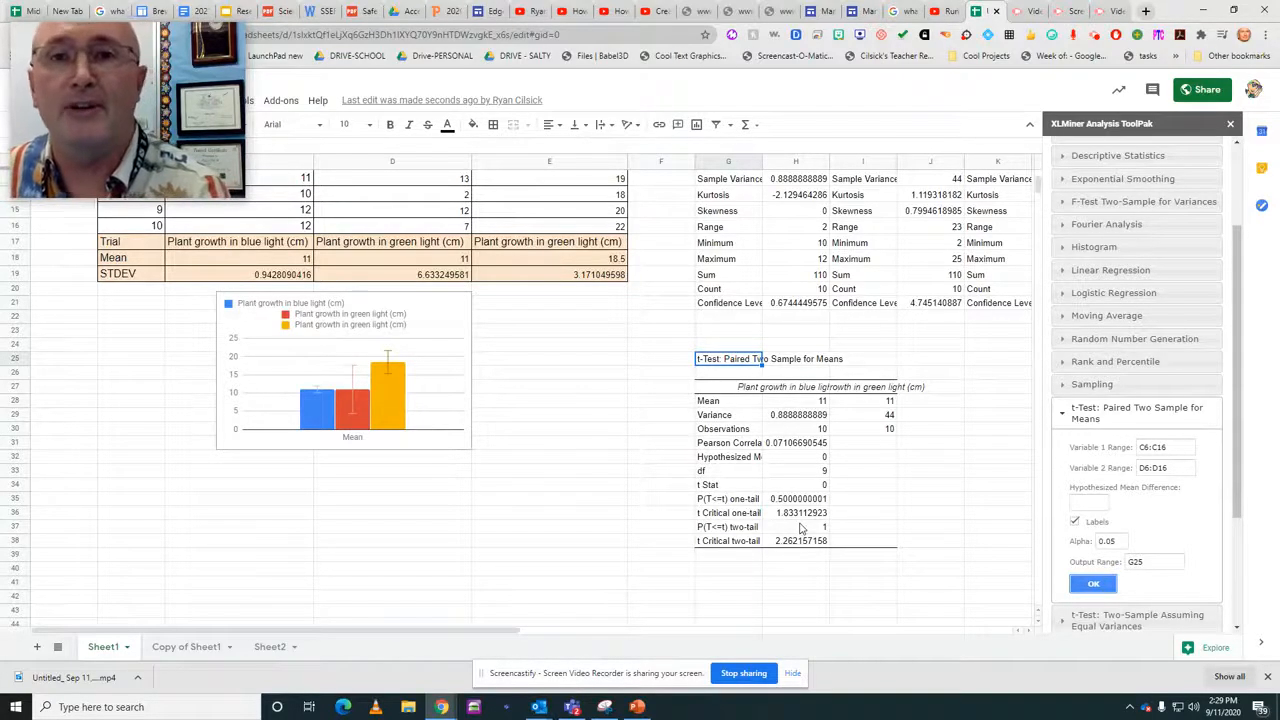
scroll(800, 527, "up", 5)
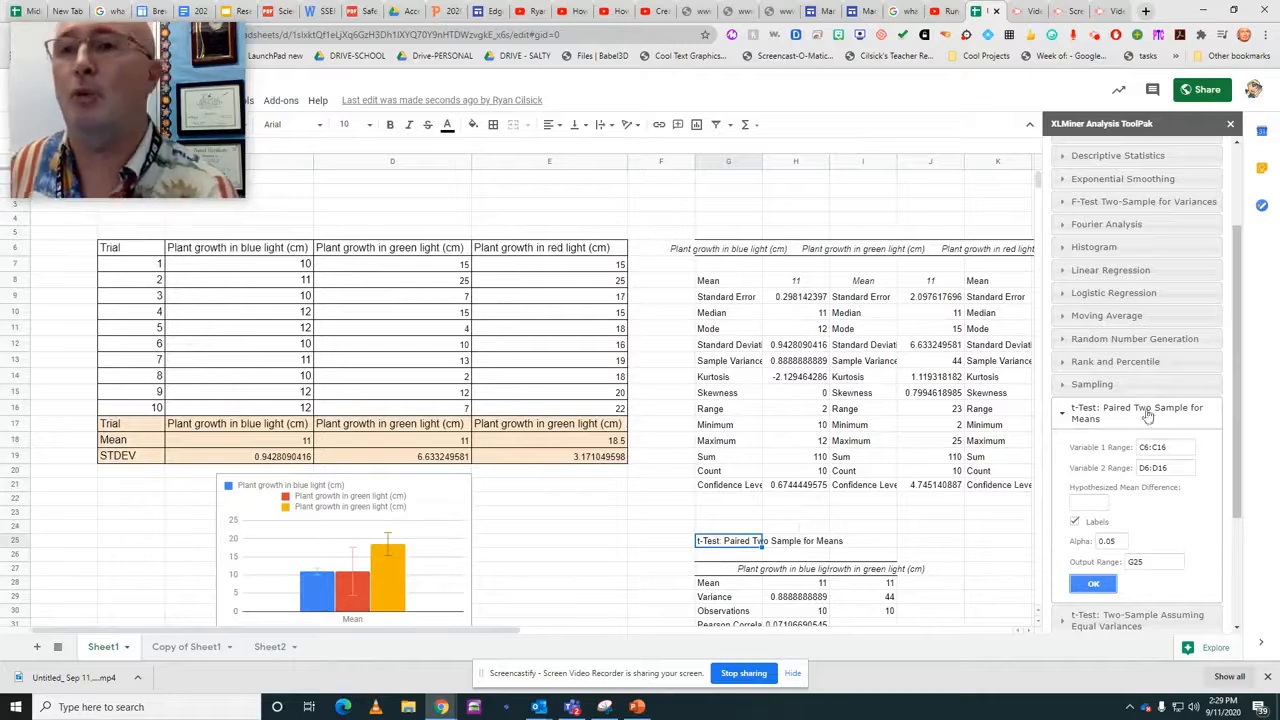
Set up a single-factor Anova for all three light groups with input range C6:E16 and labels in the first row.
left_click(1063, 412)
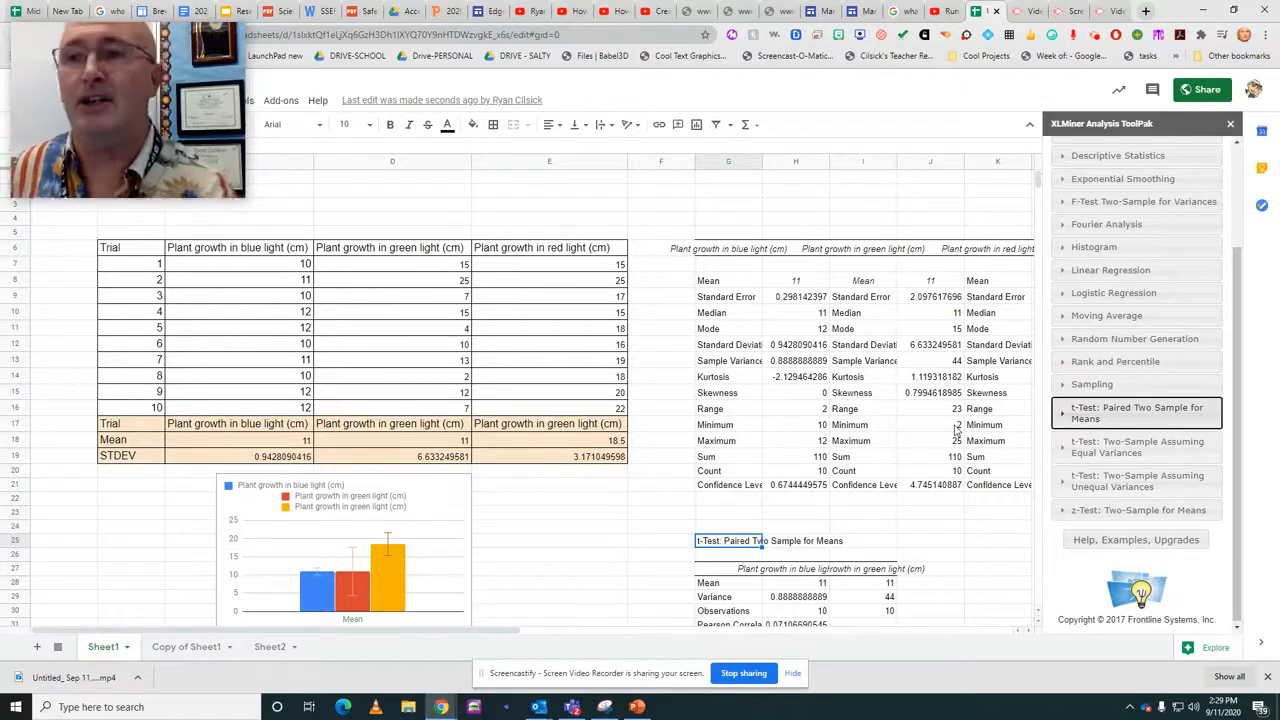
scroll(1150, 470, "up", 3)
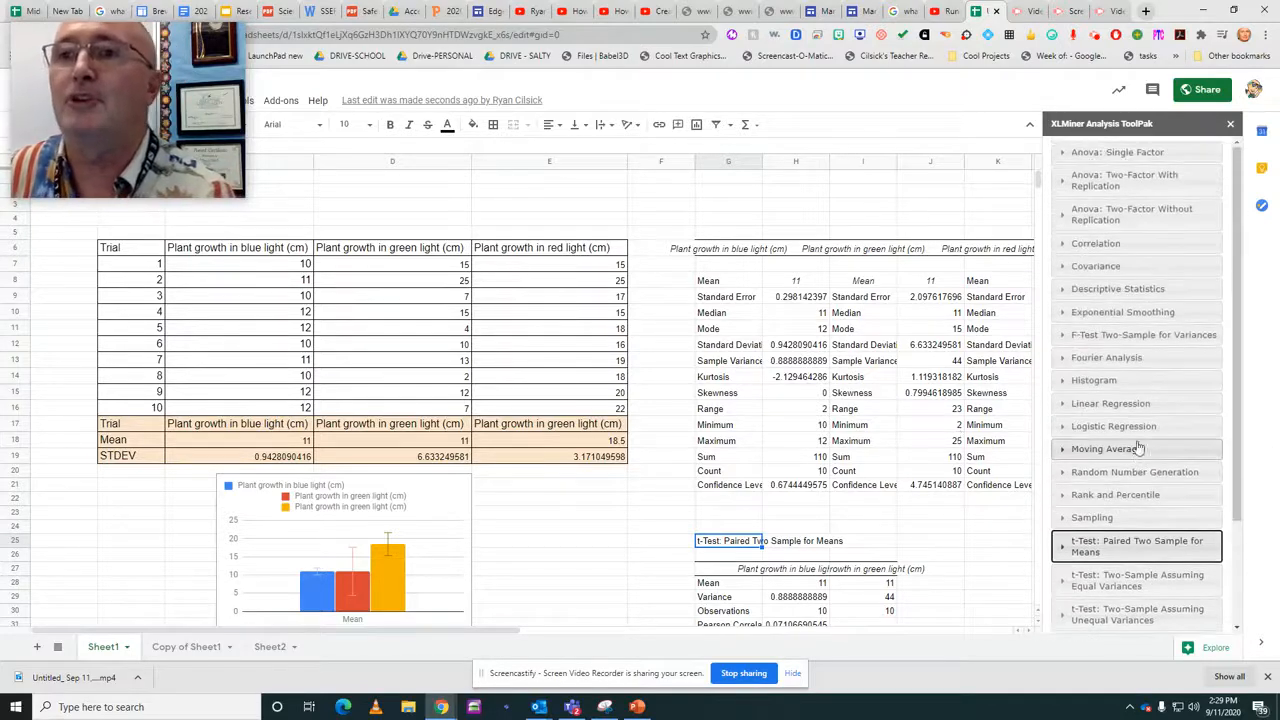
left_click(1066, 155)
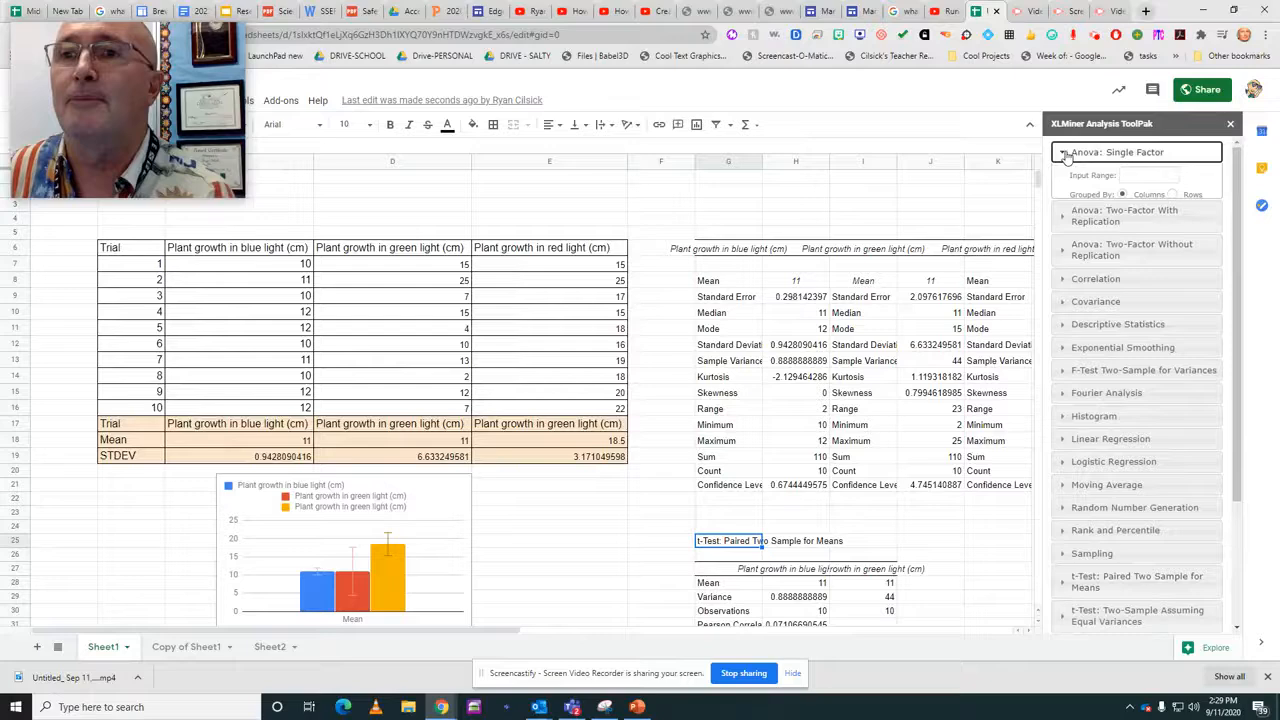
left_click_drag(194, 252, 545, 408)
left_click(1148, 180)
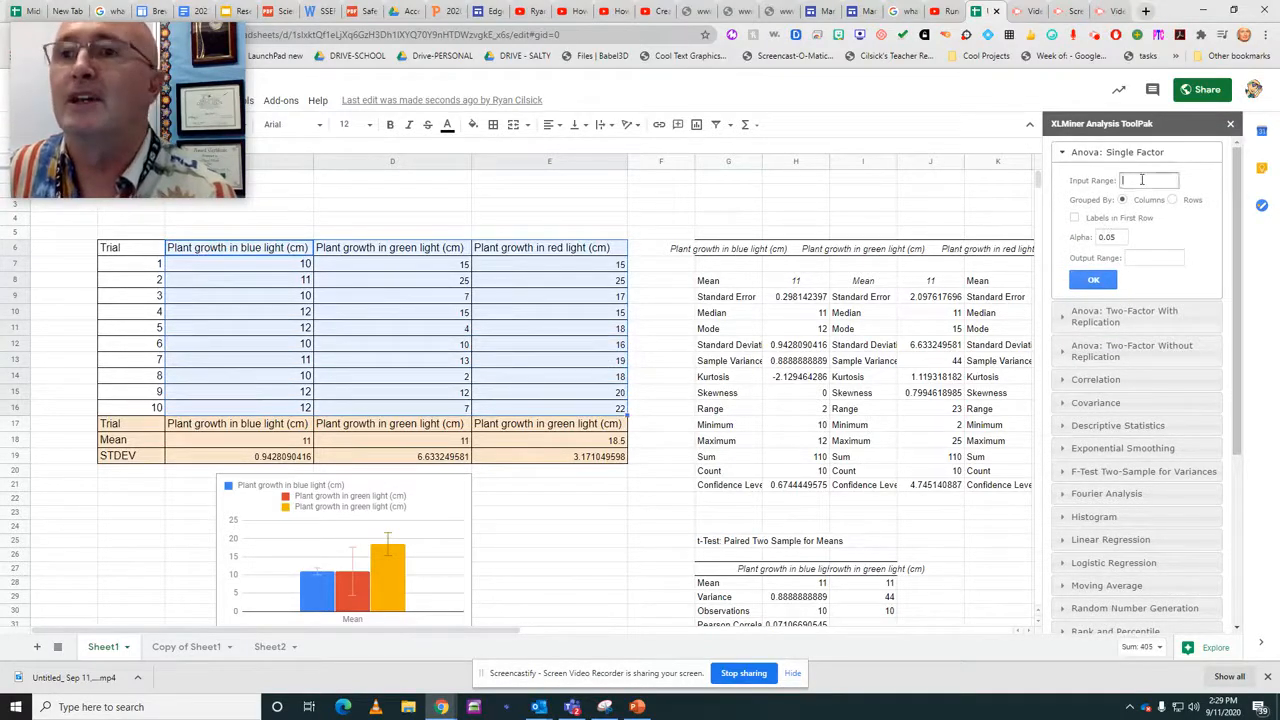
left_click(1074, 218)
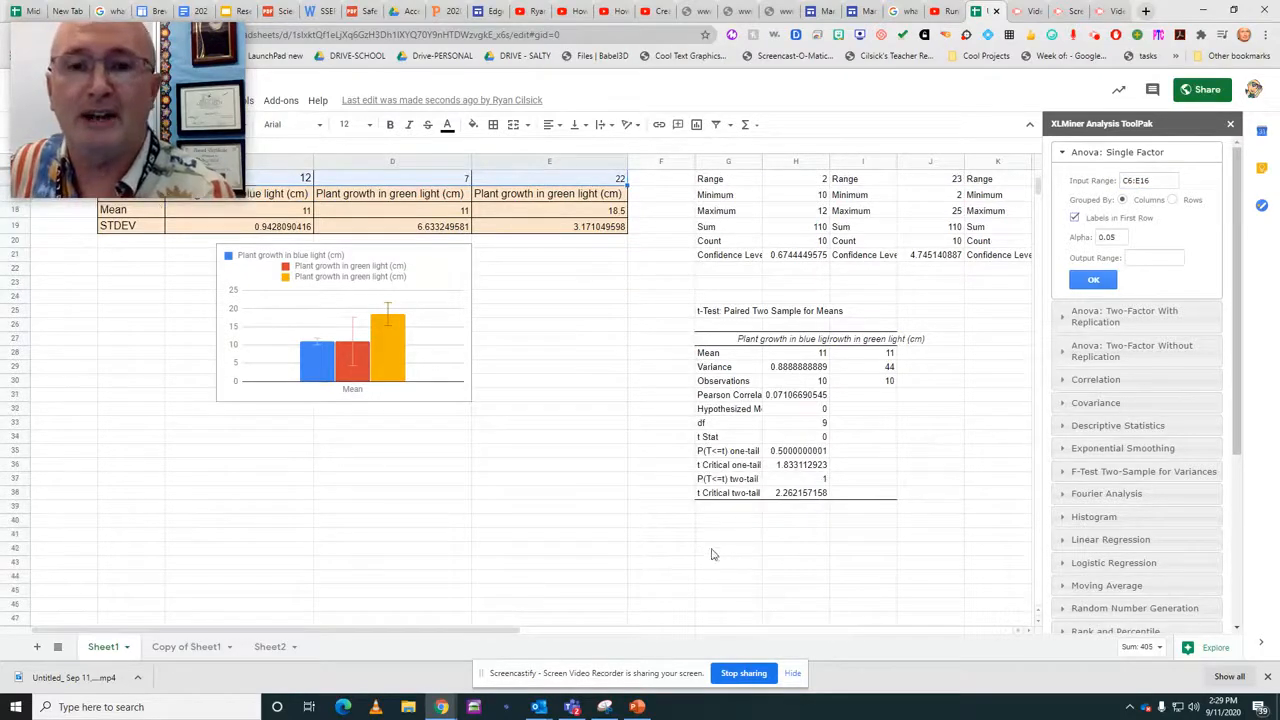
Run the single-factor Anova with its output range set to G42, below the t-test results.
left_click(711, 549)
left_click(1150, 258)
type("G42")
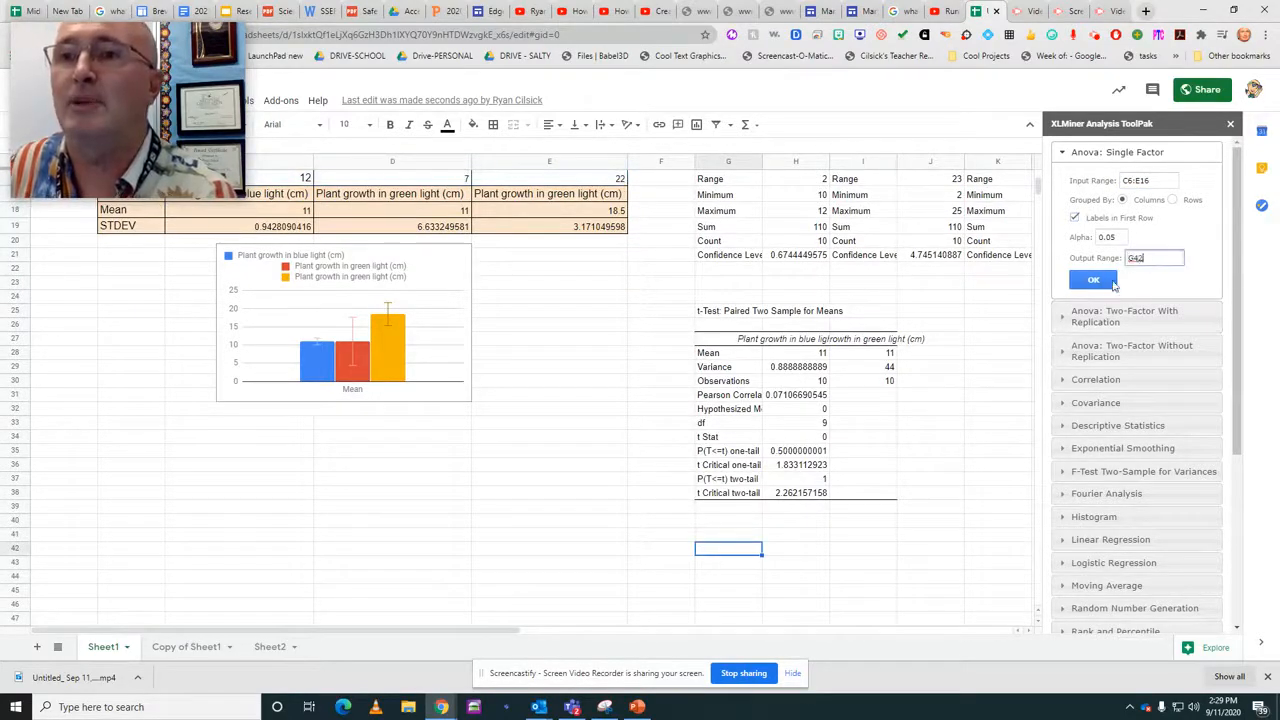
left_click(1093, 280)
scroll(801, 488, "down", 3)
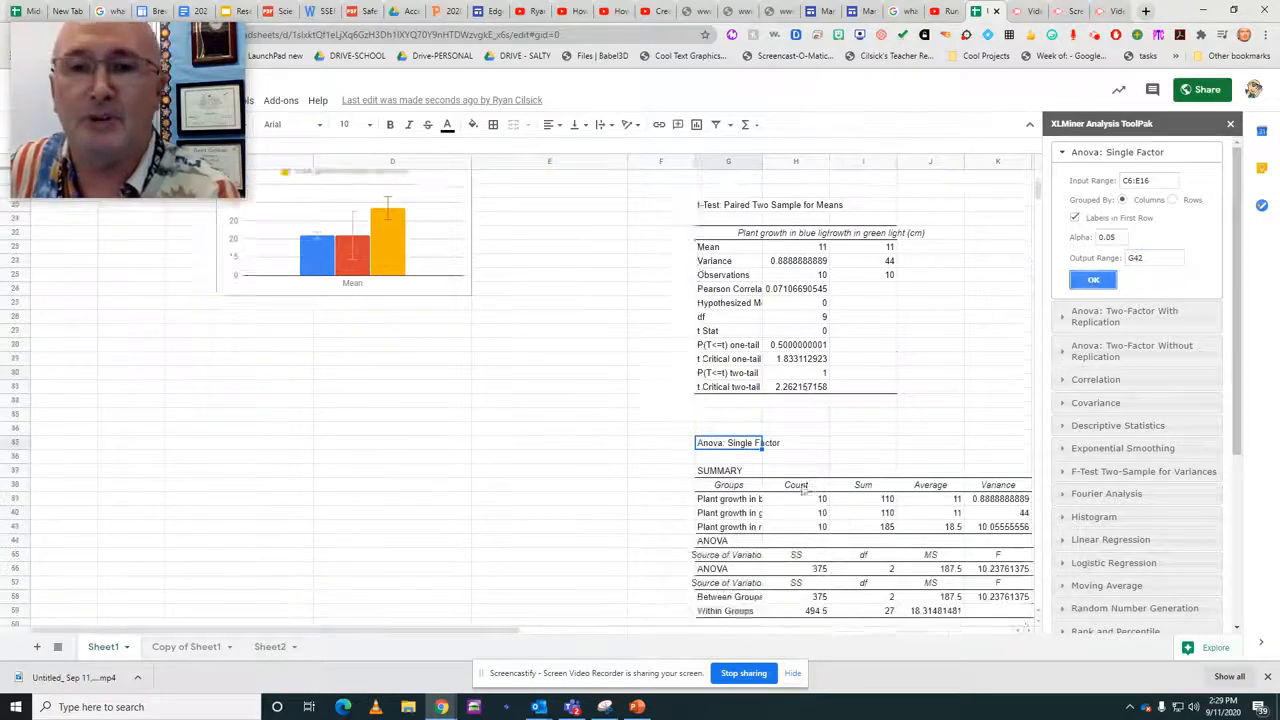
left_click_drag(483, 636, 647, 636)
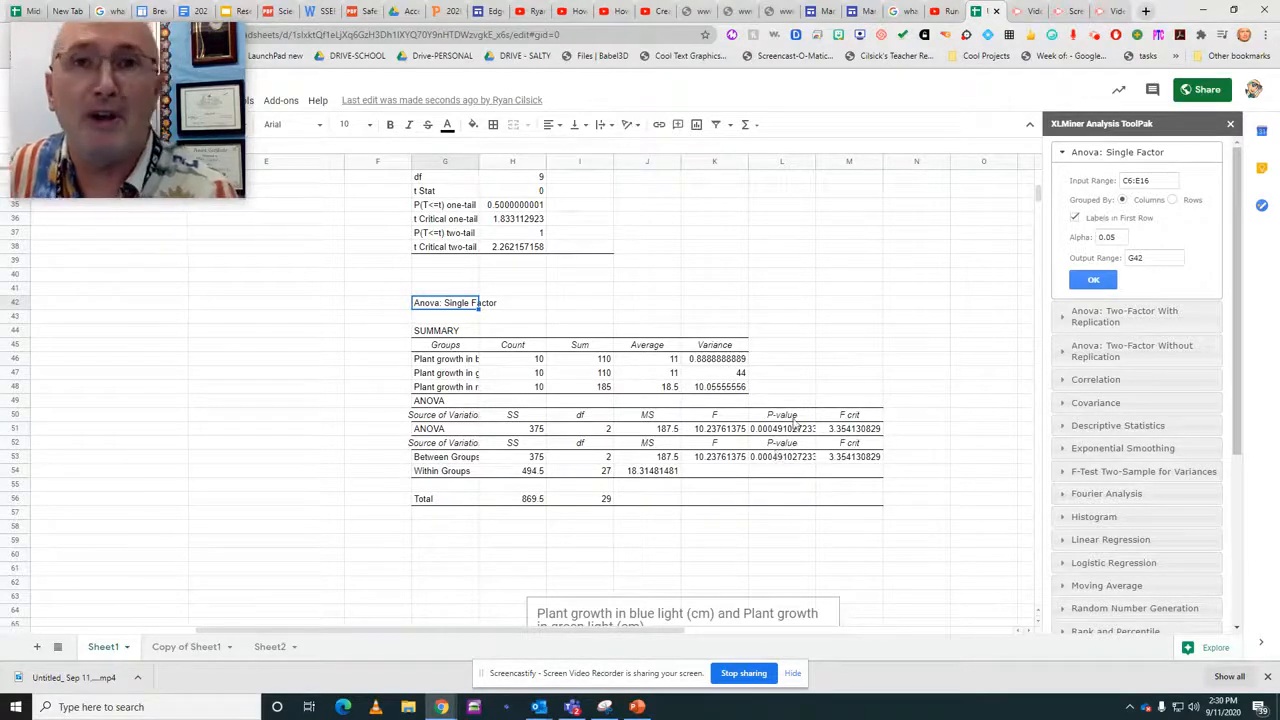
scroll(756, 425, "up", 3)
scroll(756, 425, "up", 4)
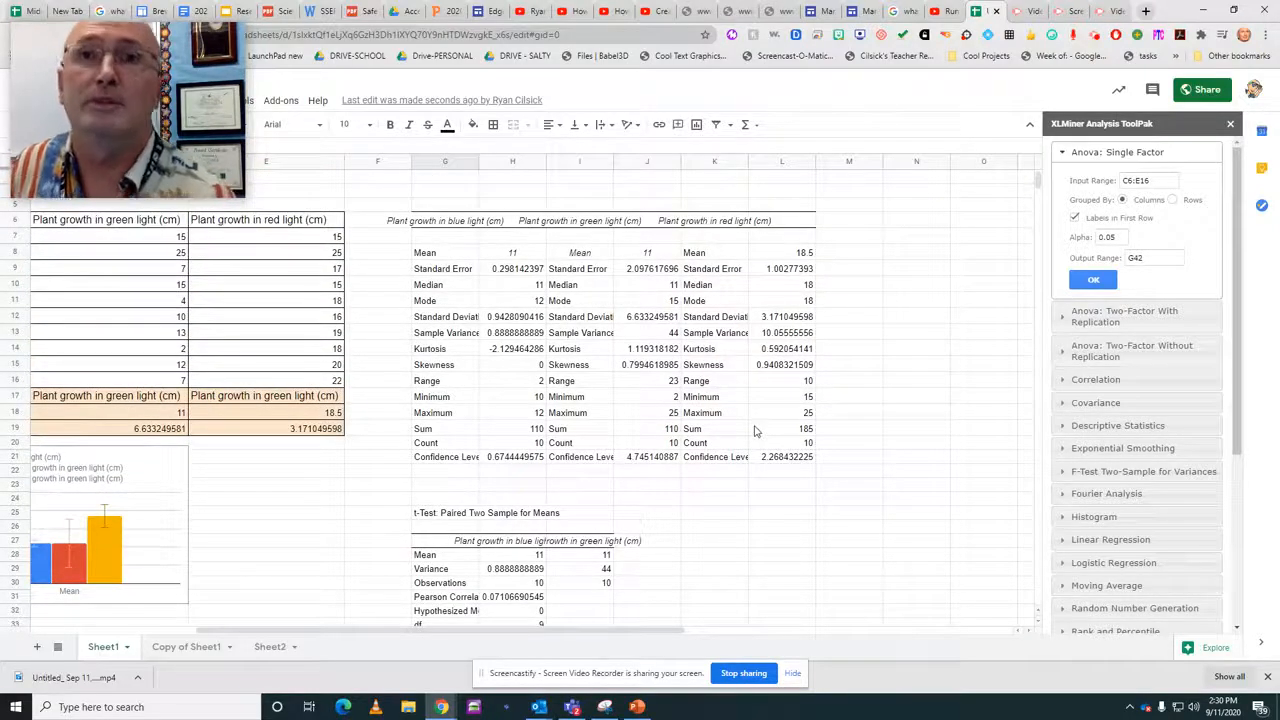
scroll(756, 431, "down", 3)
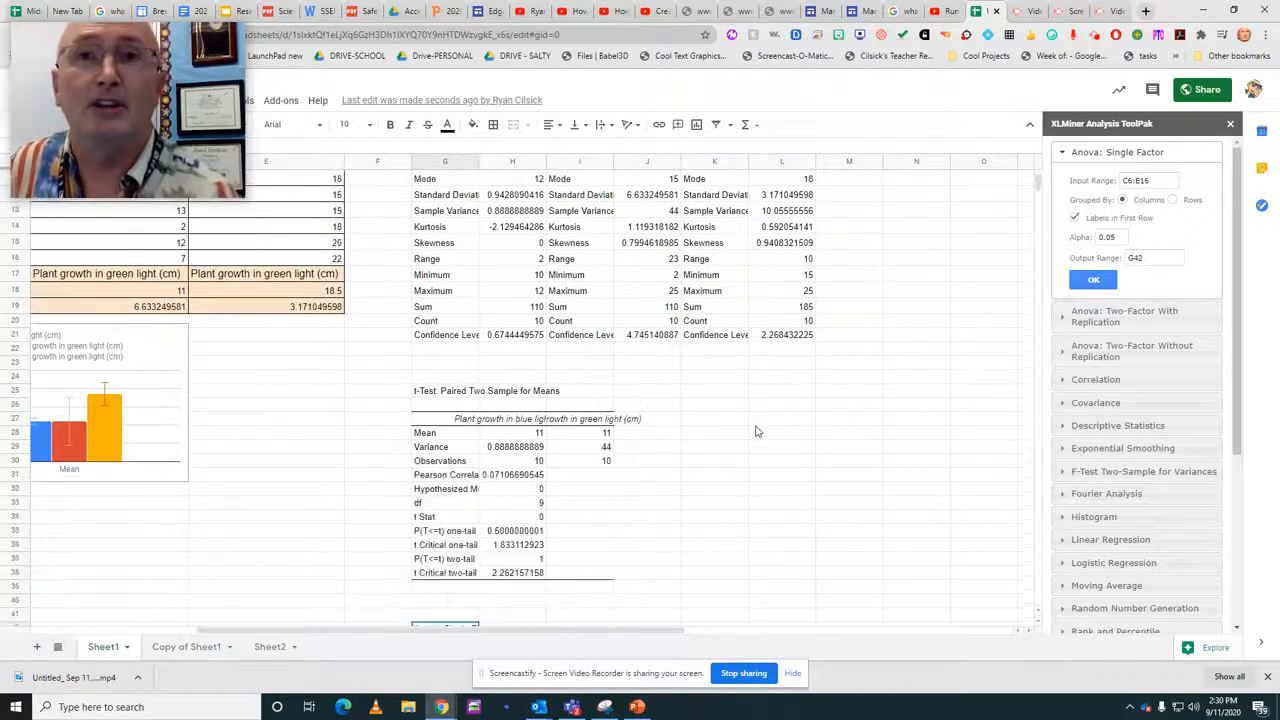